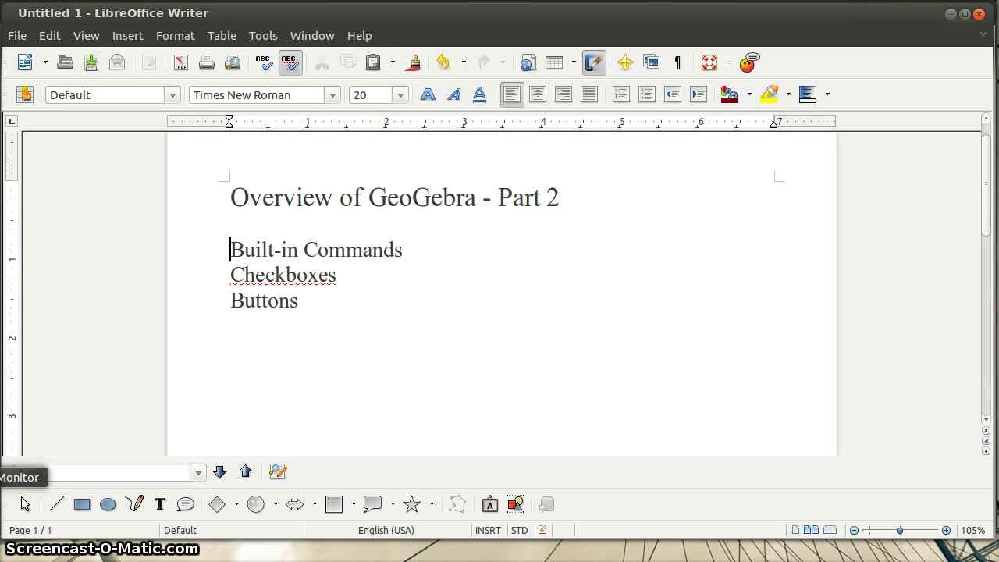
Switch from the Writer outline to the empty GeoGebra window.
click(0, 428)
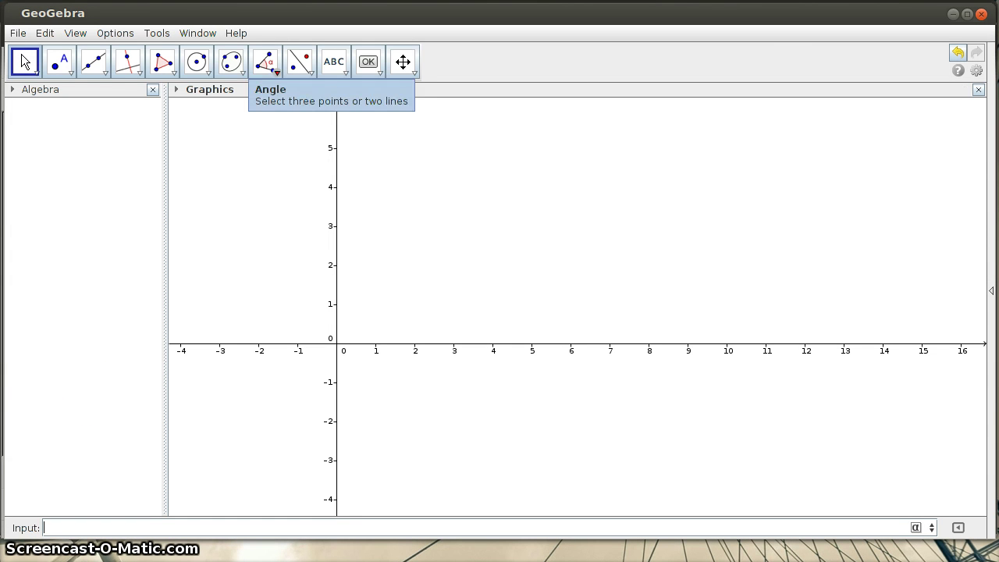
click(236, 33)
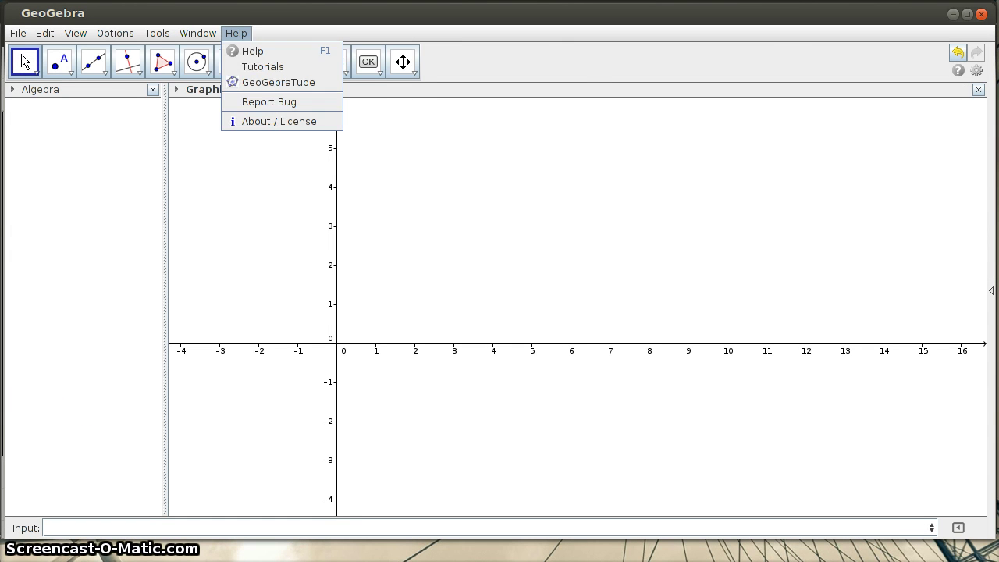
click(241, 123)
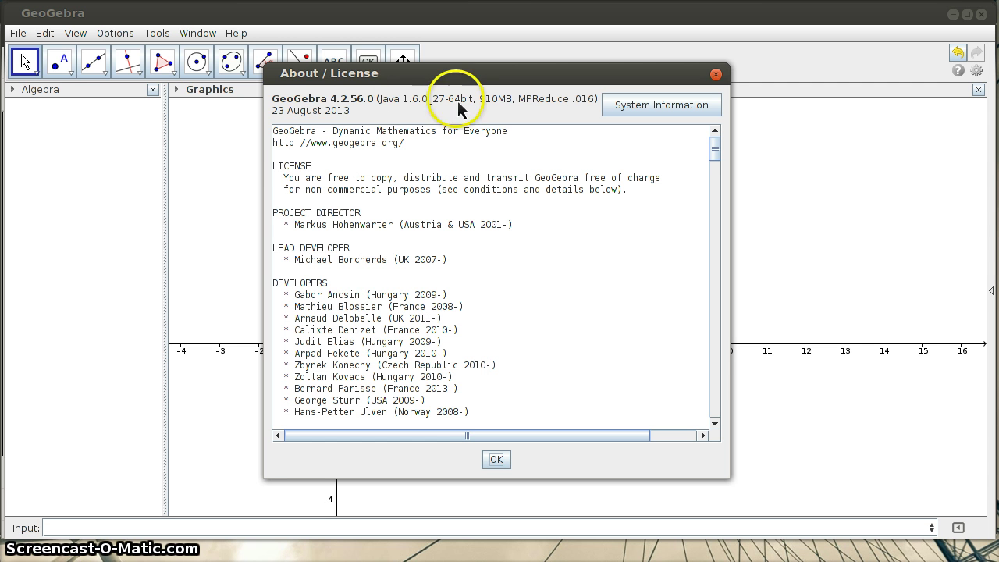
click(496, 459)
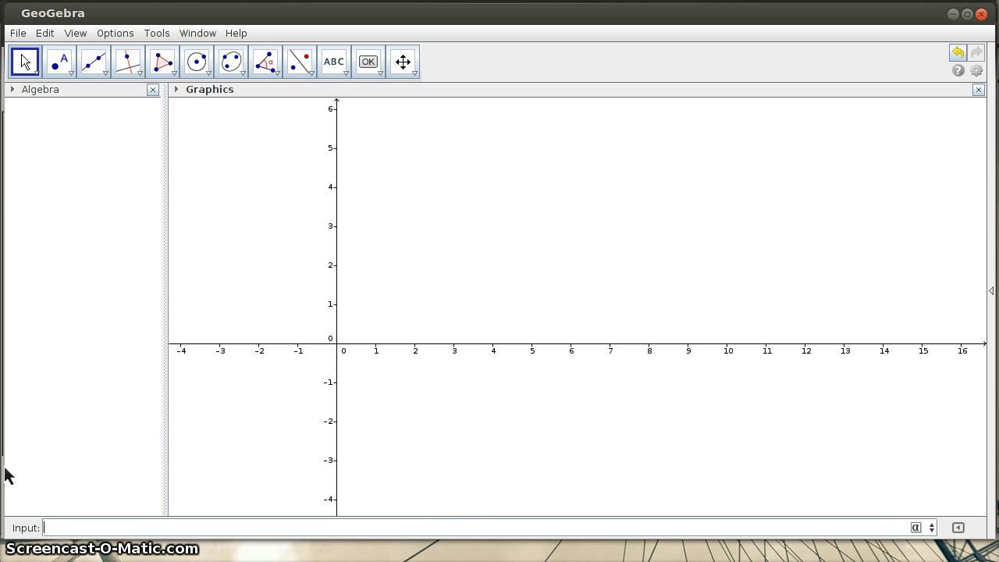
Enter ShowGrid[true] from the ShowGrid autocomplete suggestion to display the grid.
text(how)
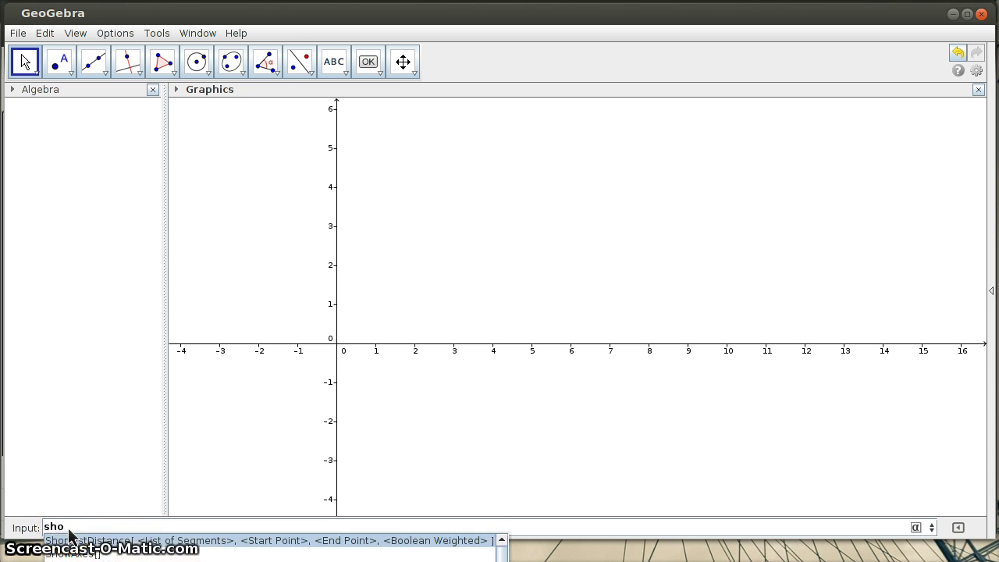
click(72, 528)
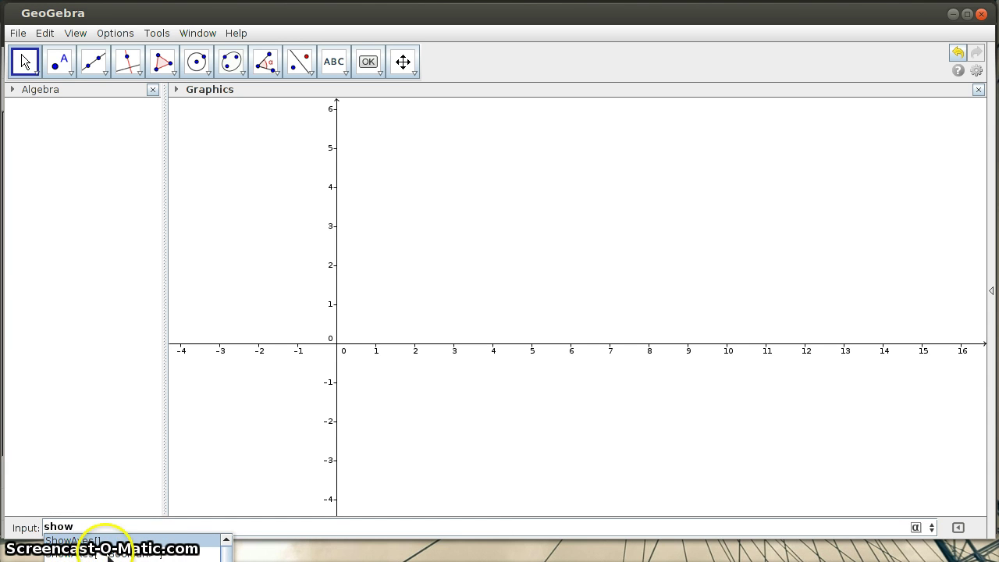
scroll(134, 551, down, 1)
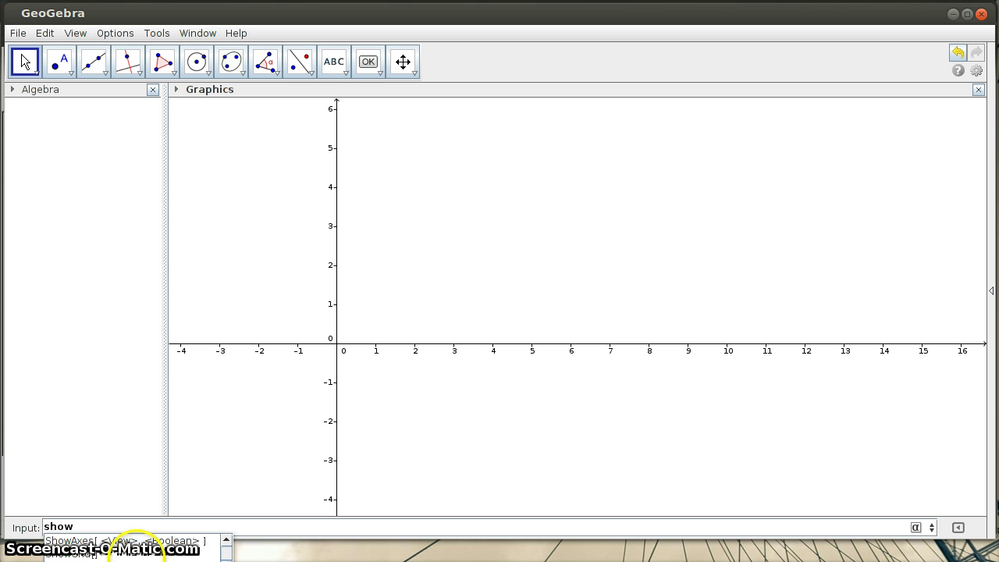
scroll(136, 553, up, 1)
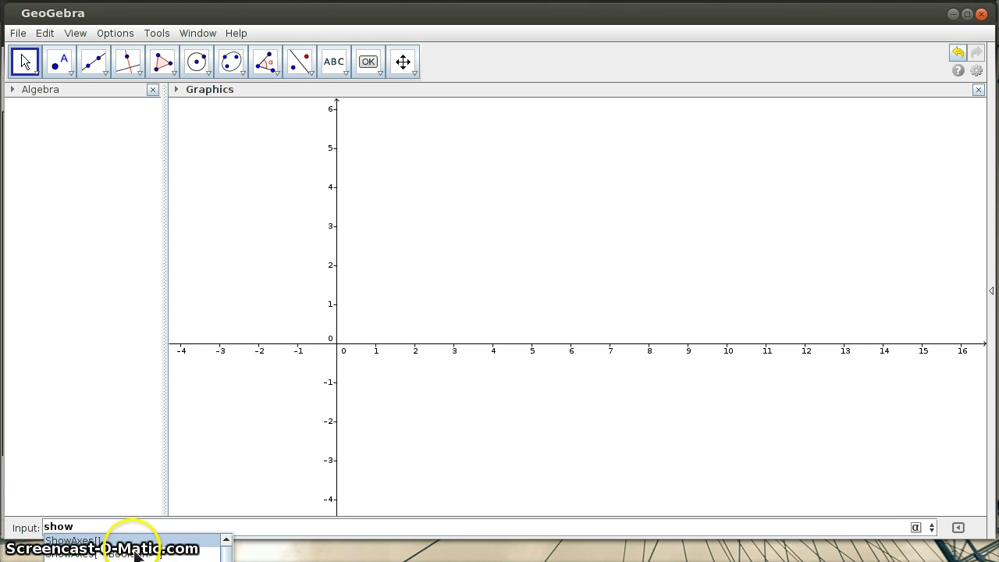
scroll(110, 553, down, 1)
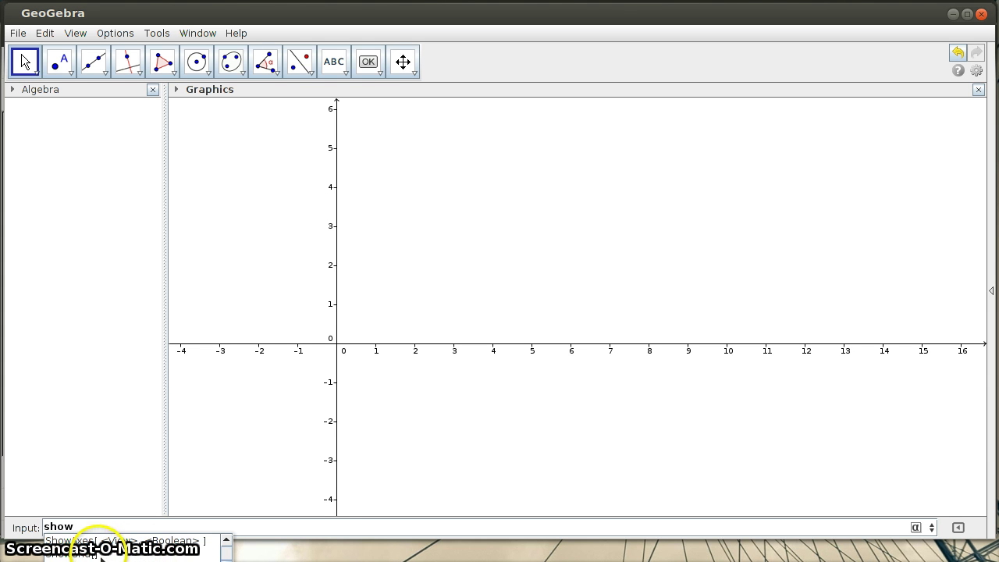
click(100, 555)
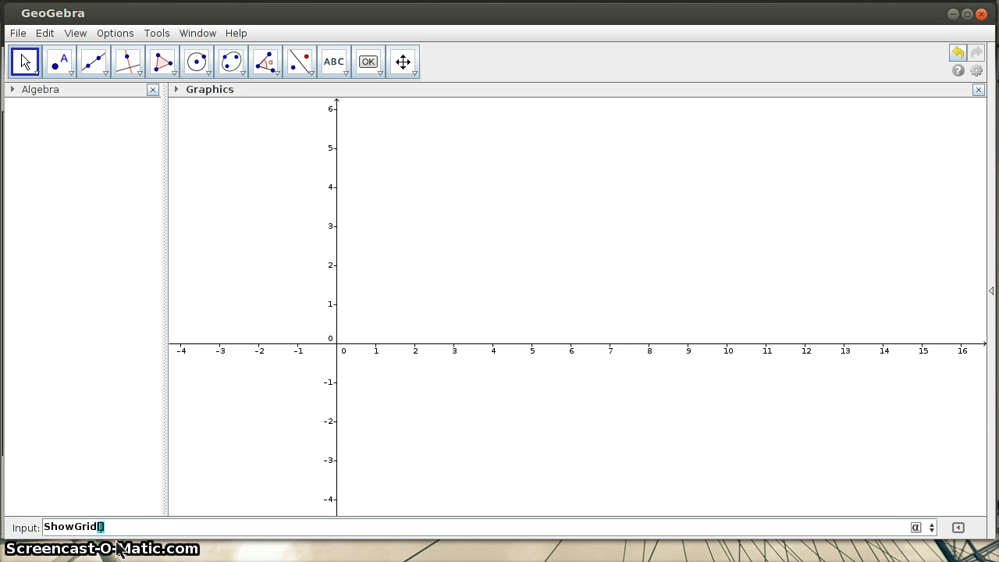
click(161, 529)
text(tru)
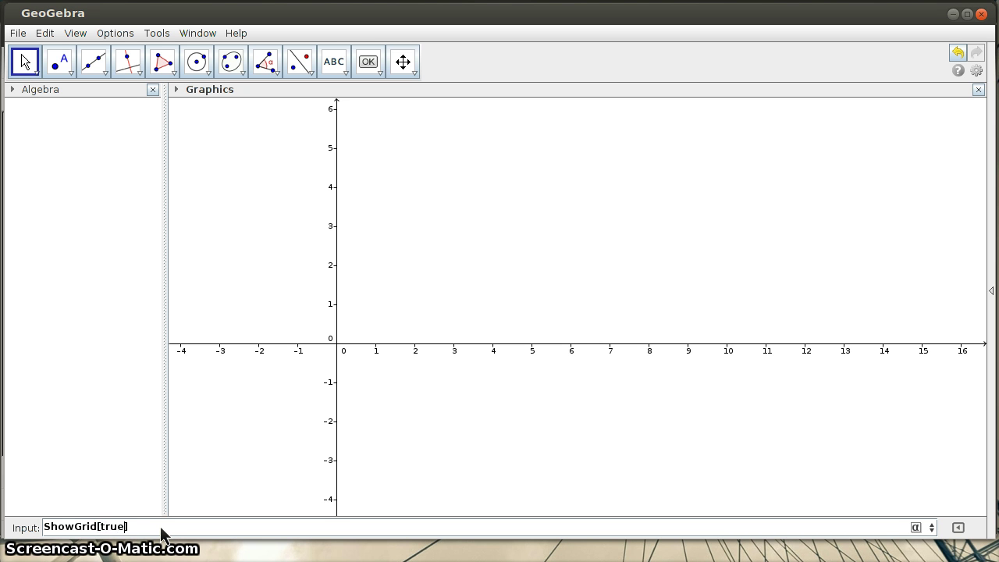
text(e)
key(Return)
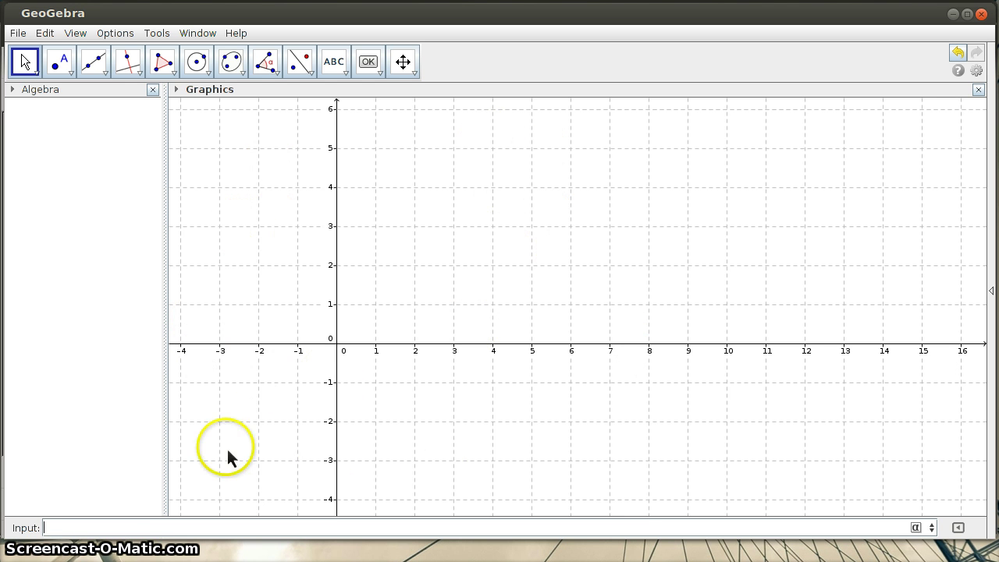
Enter showgrid[false] in the Input bar to hide the grid.
text(show)
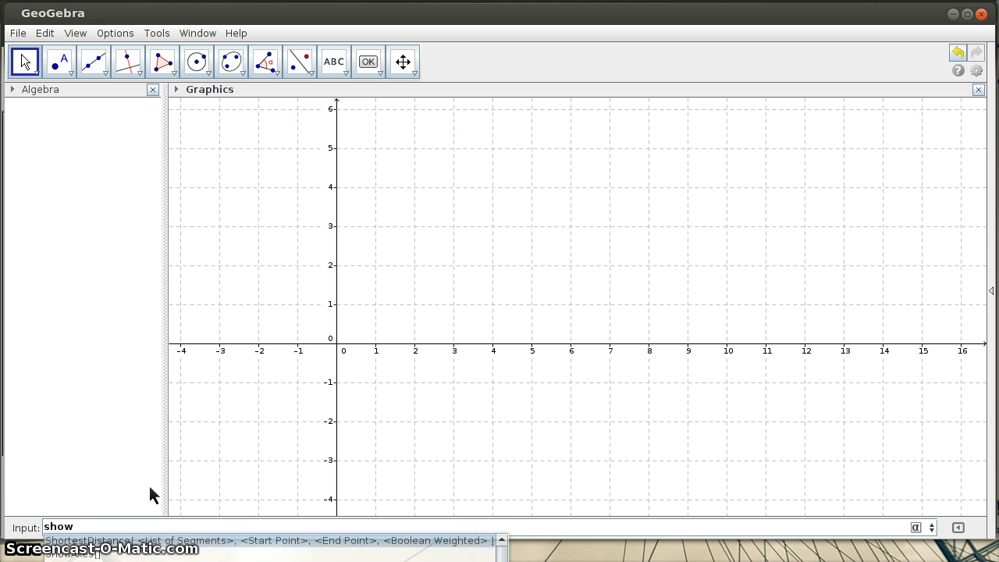
text(grid)
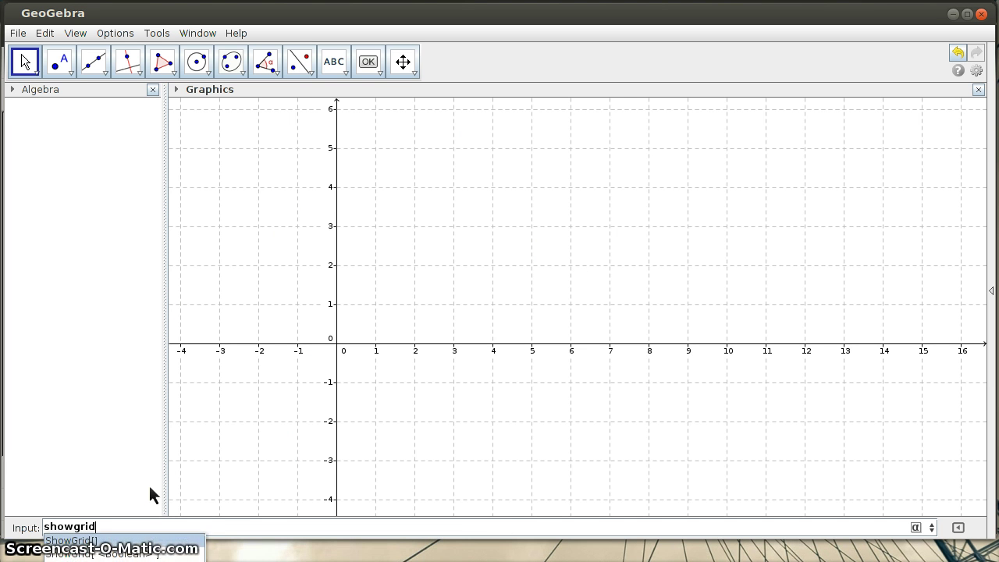
text([false)
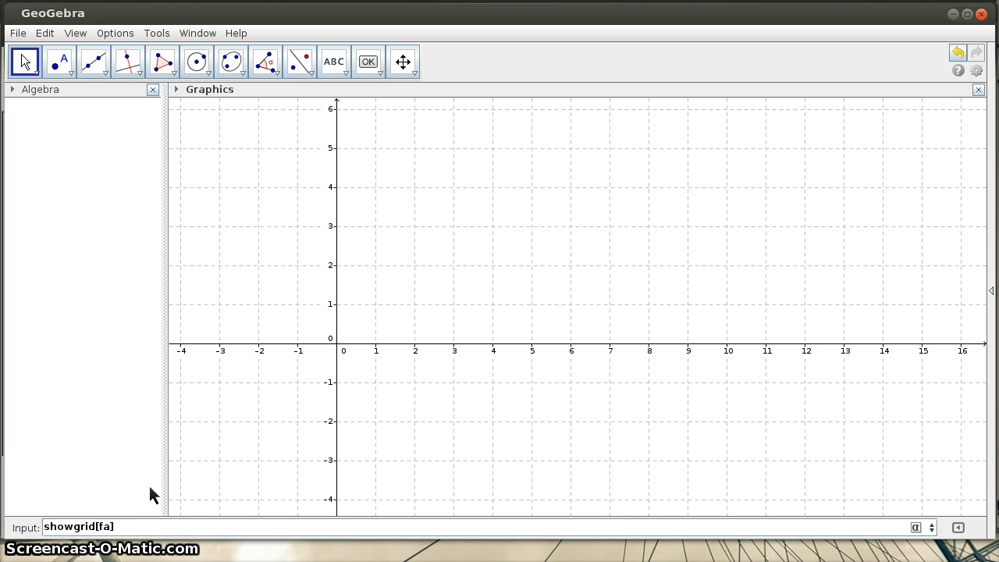
key(Return)
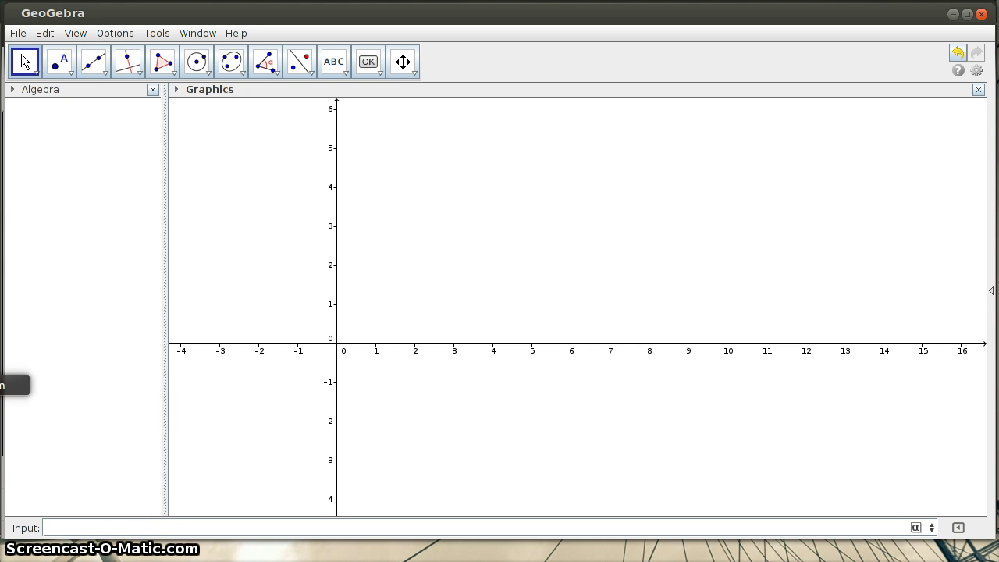
click(1, 201)
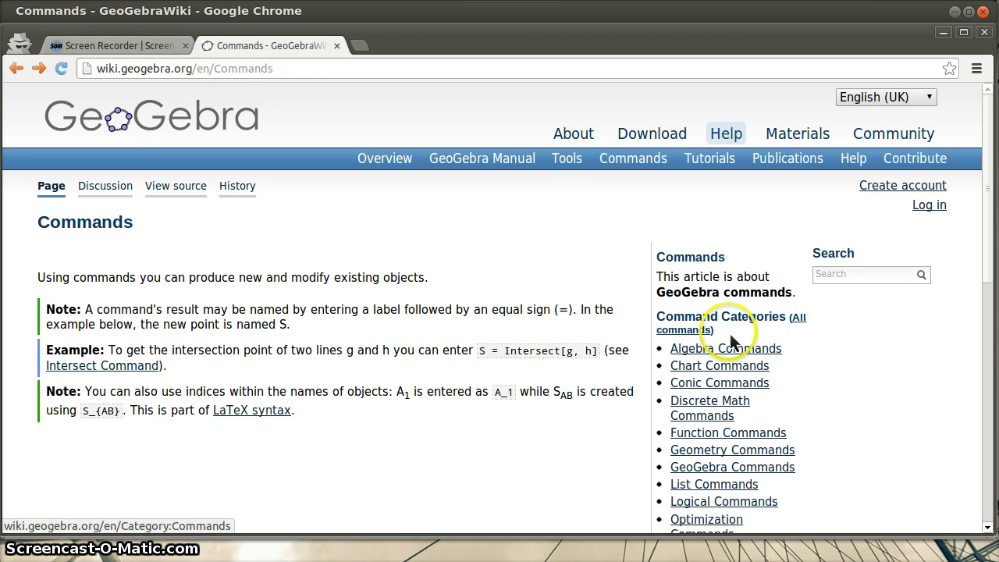
scroll(789, 355, down, 2)
scroll(789, 355, down, 2)
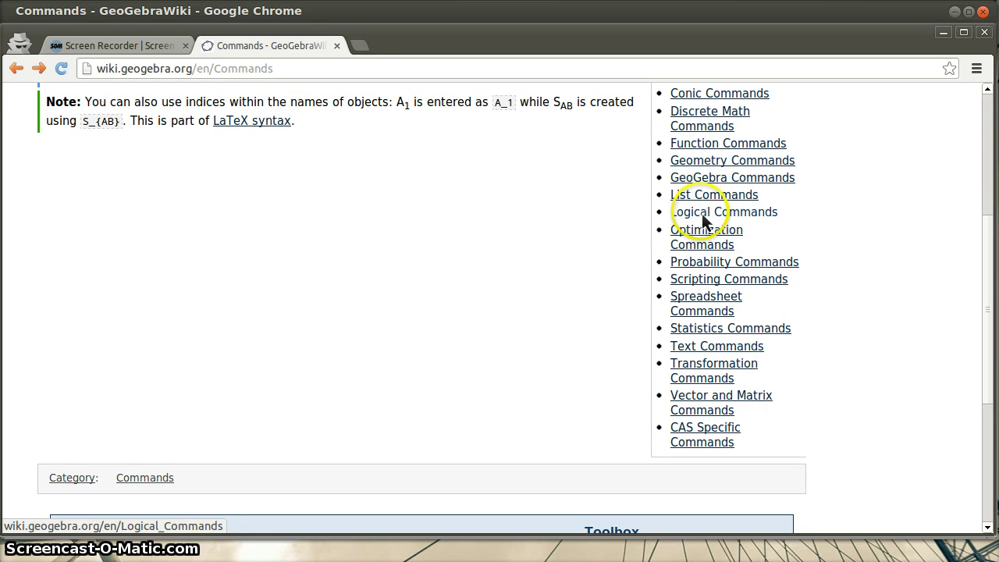
scroll(552, 344, up, 5)
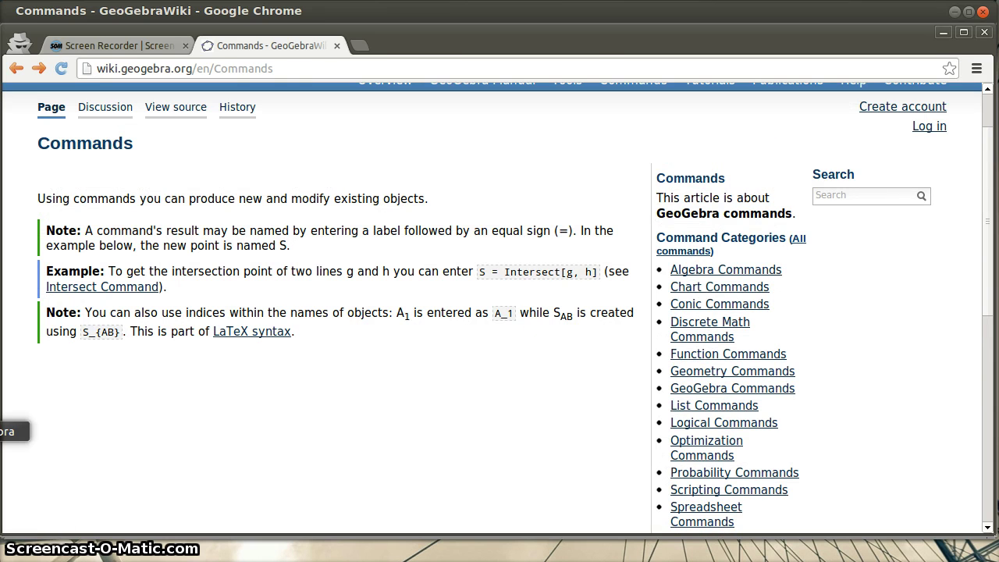
click(4, 431)
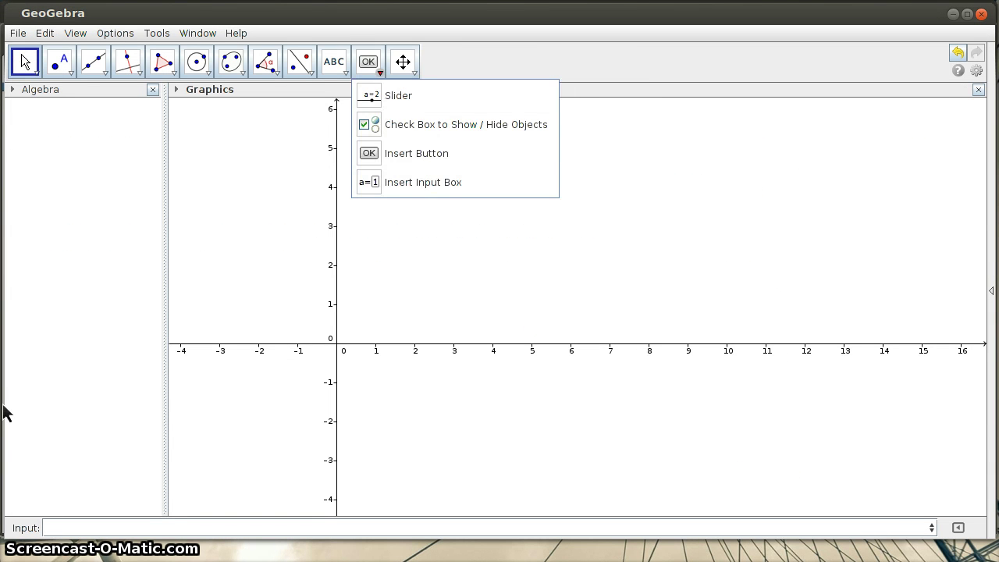
Create point A at about (2.74, 4.5) with the New Point tool.
click(417, 127)
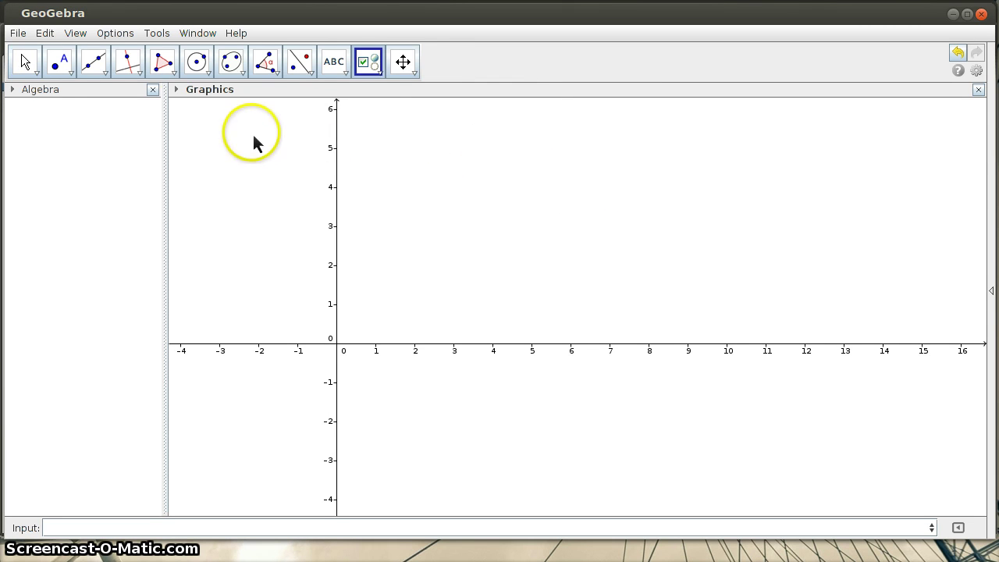
key(Escape)
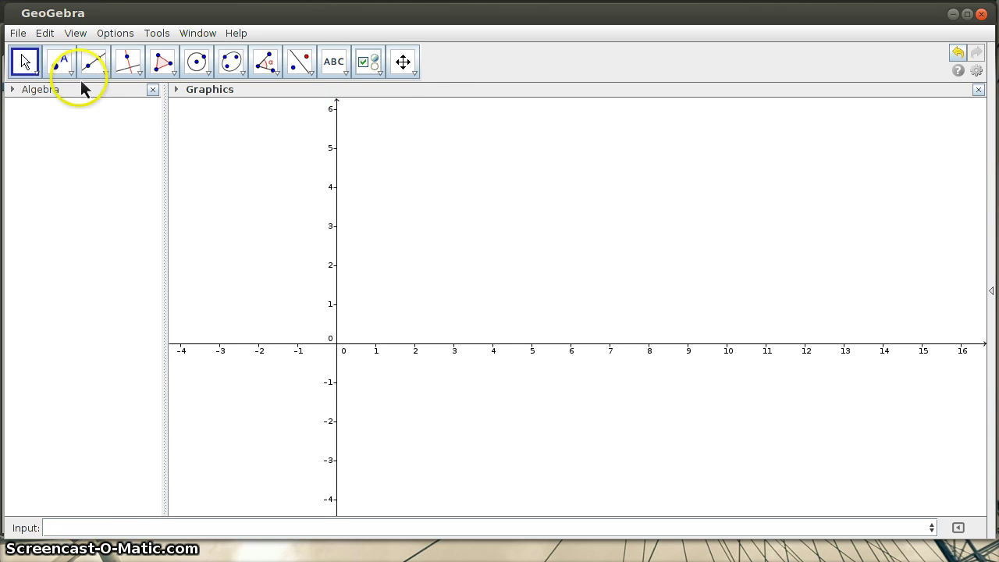
click(62, 63)
click(444, 168)
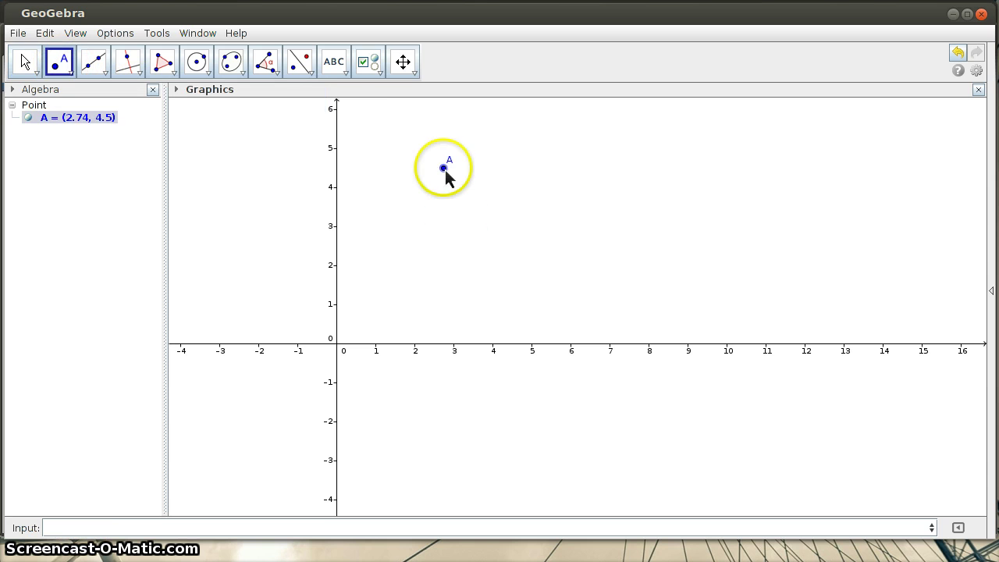
Place a show/hide checkbox captioned 'Show Point A' and link it to point A.
click(366, 67)
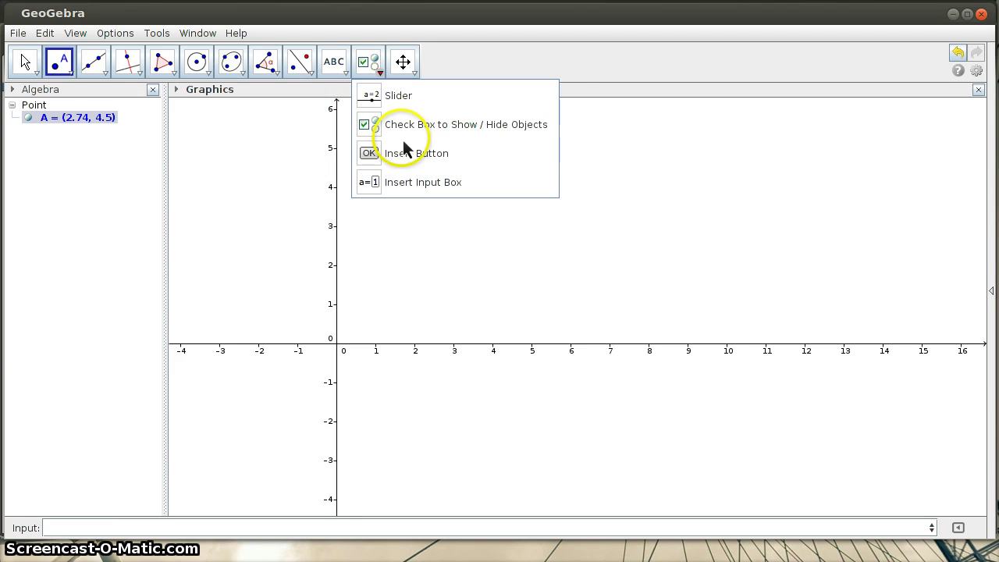
click(425, 126)
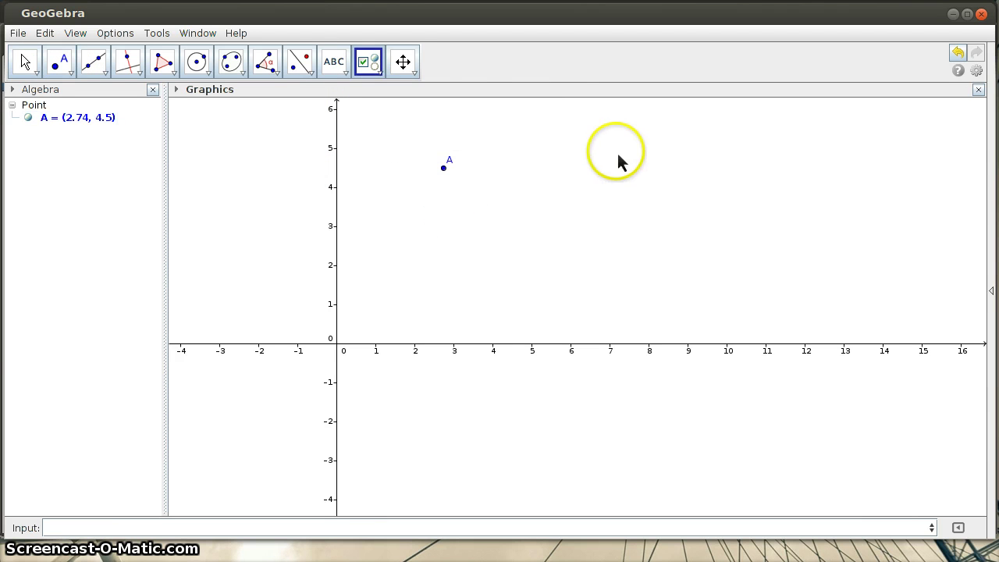
click(374, 71)
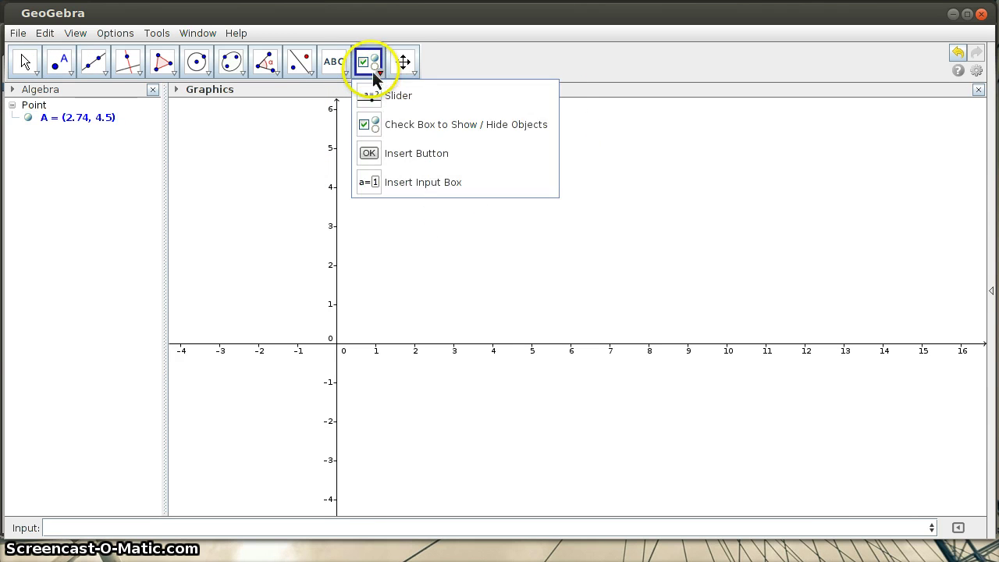
click(396, 136)
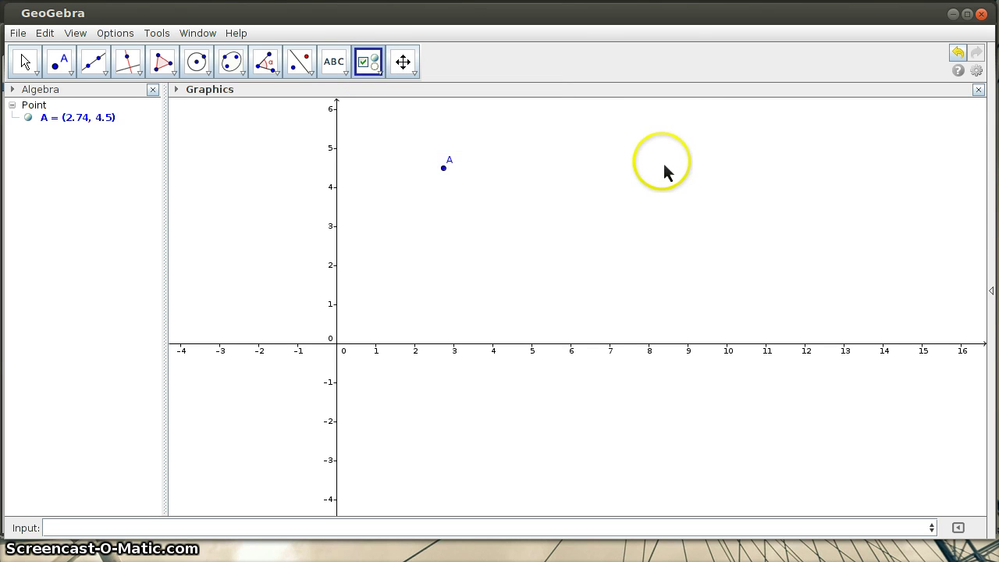
click(655, 160)
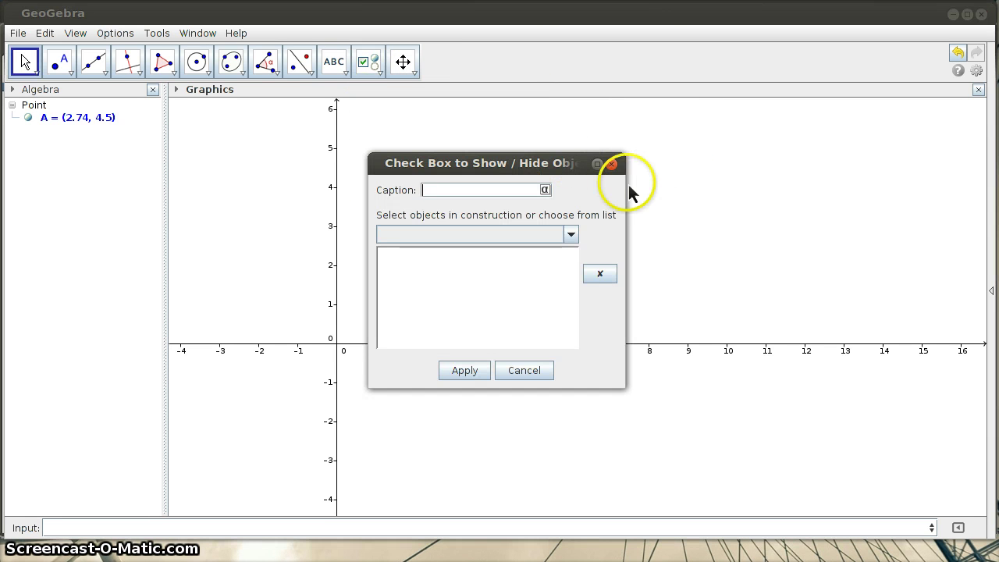
drag(511, 170, 674, 212)
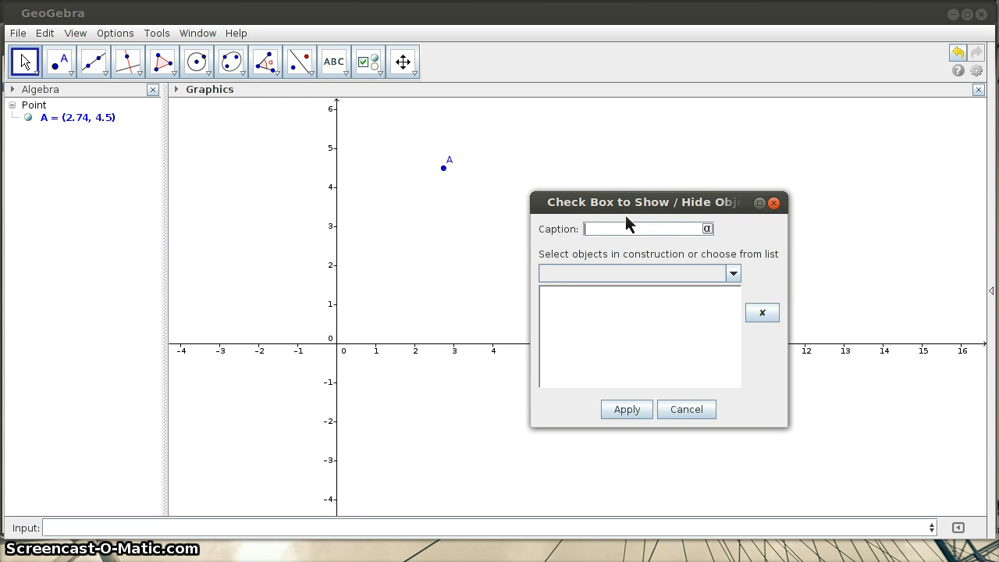
text(Show P)
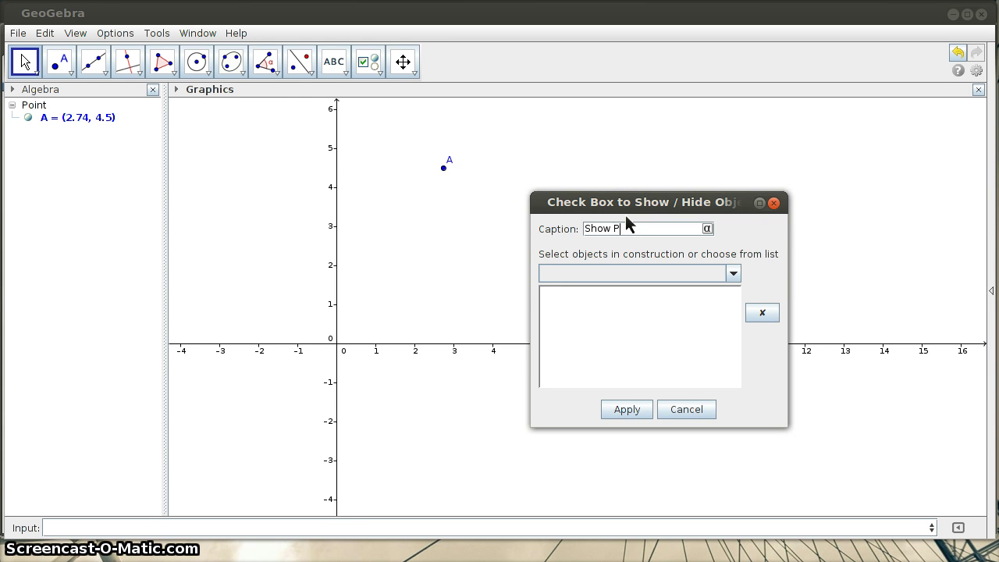
text(oint A)
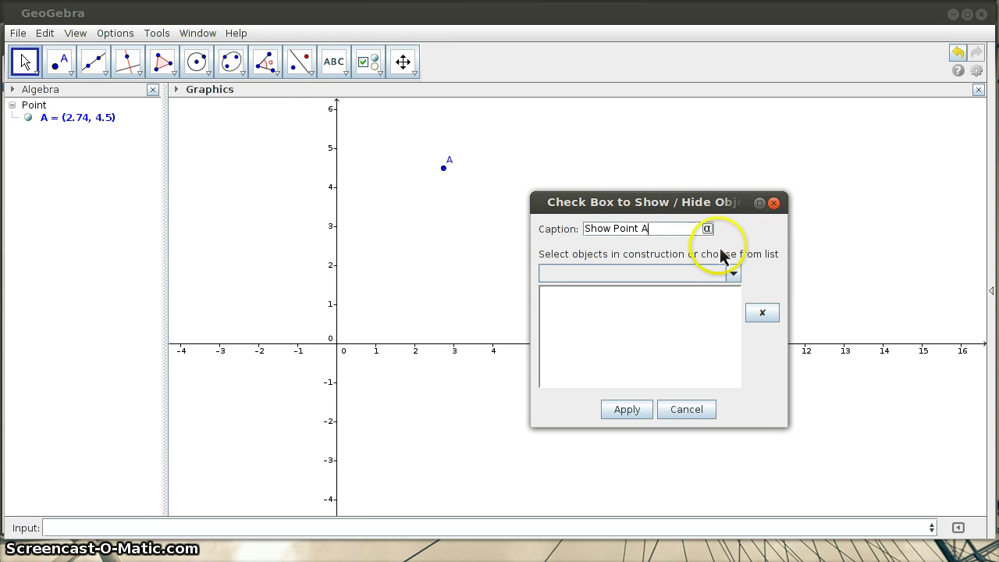
drag(735, 276, 697, 314)
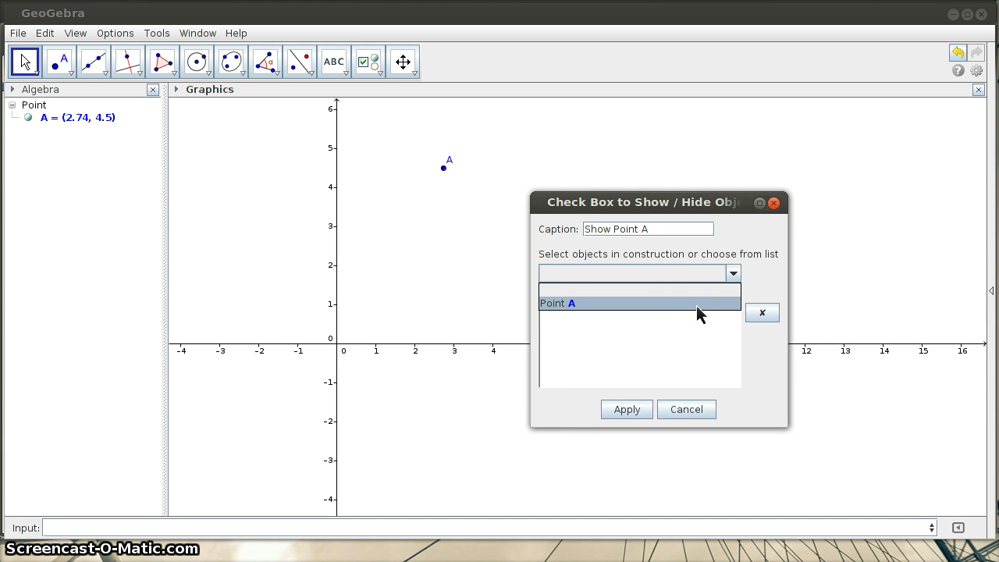
click(696, 305)
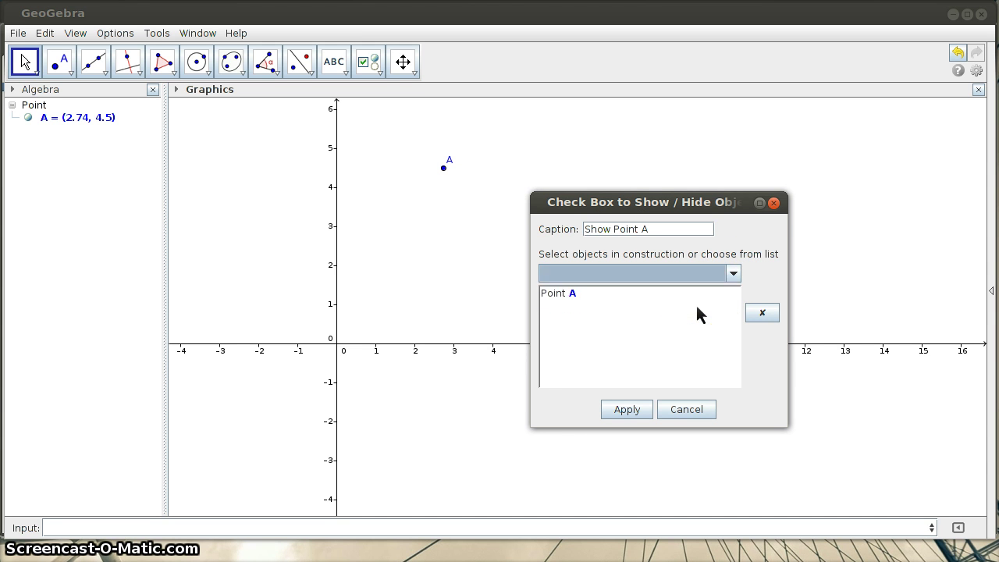
click(626, 411)
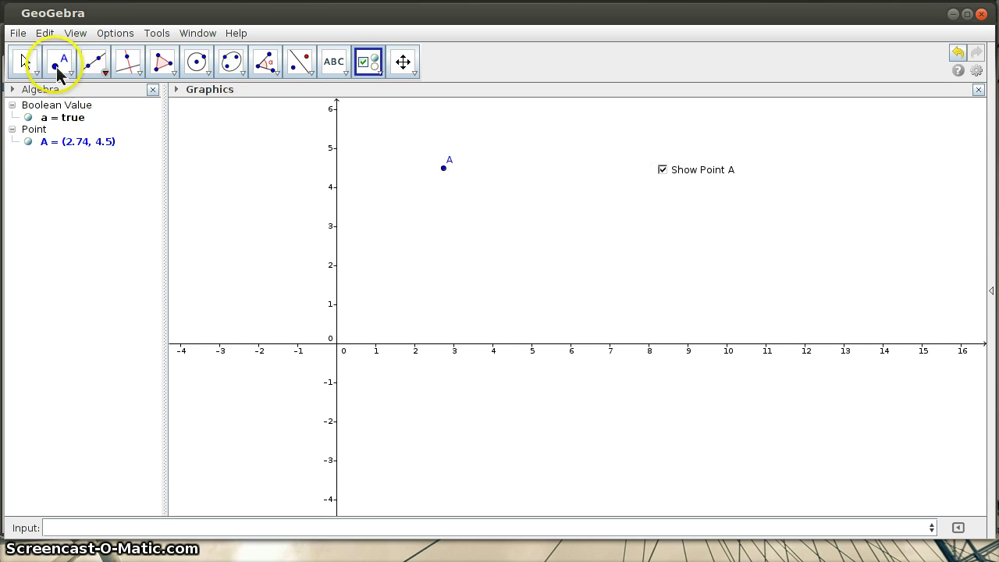
click(23, 63)
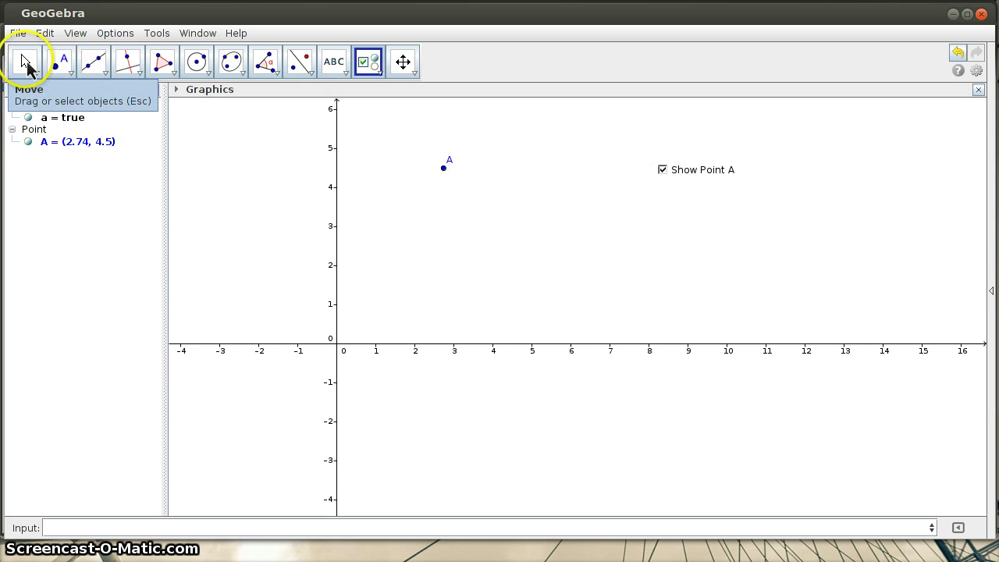
click(663, 170)
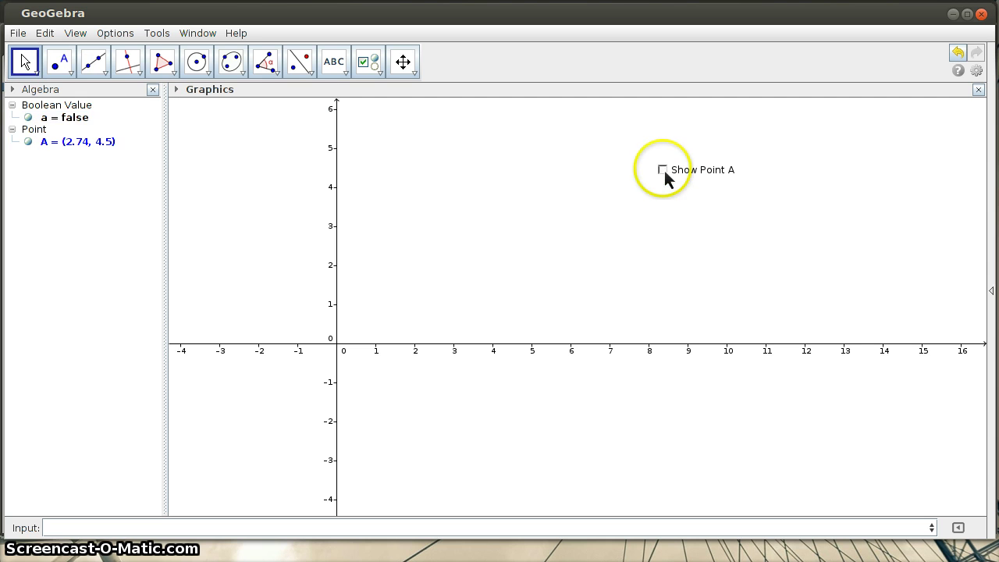
click(664, 170)
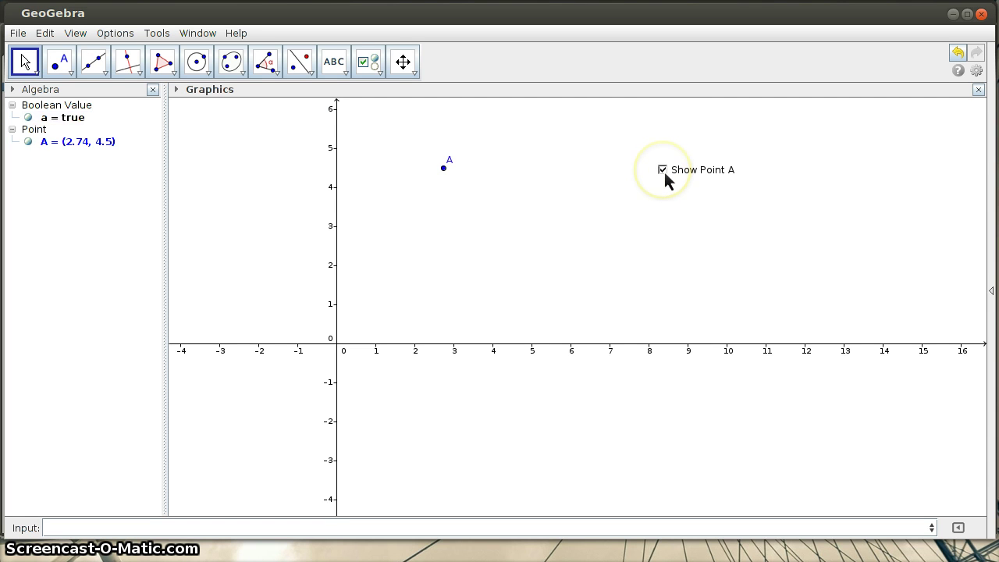
click(664, 170)
click(663, 169)
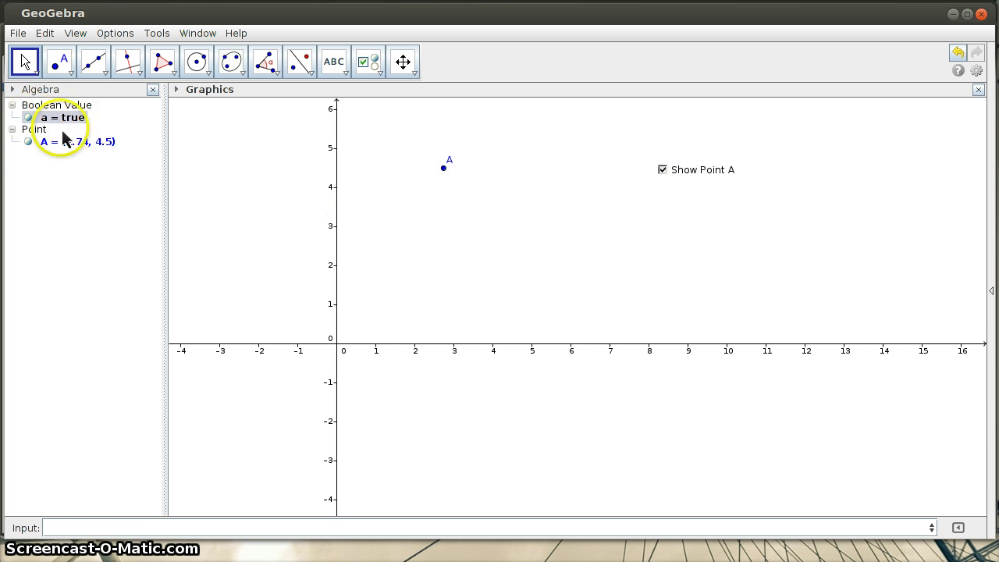
click(125, 530)
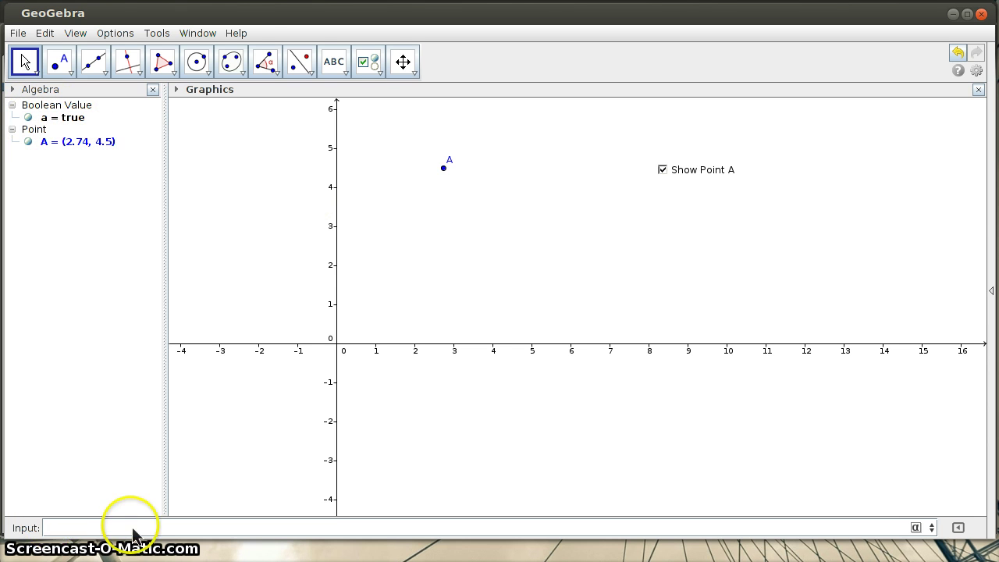
text(a=false)
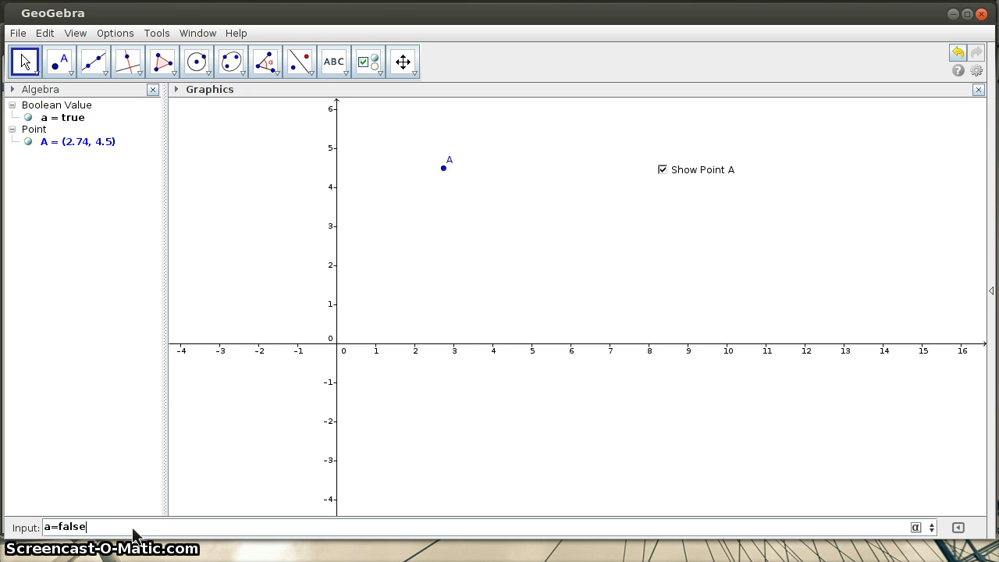
key(Return)
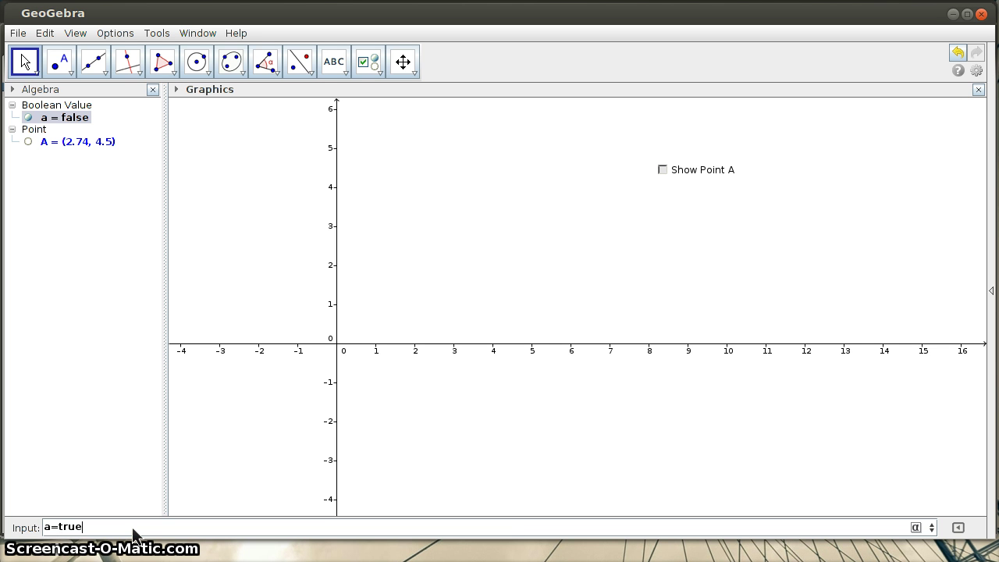
key(Return)
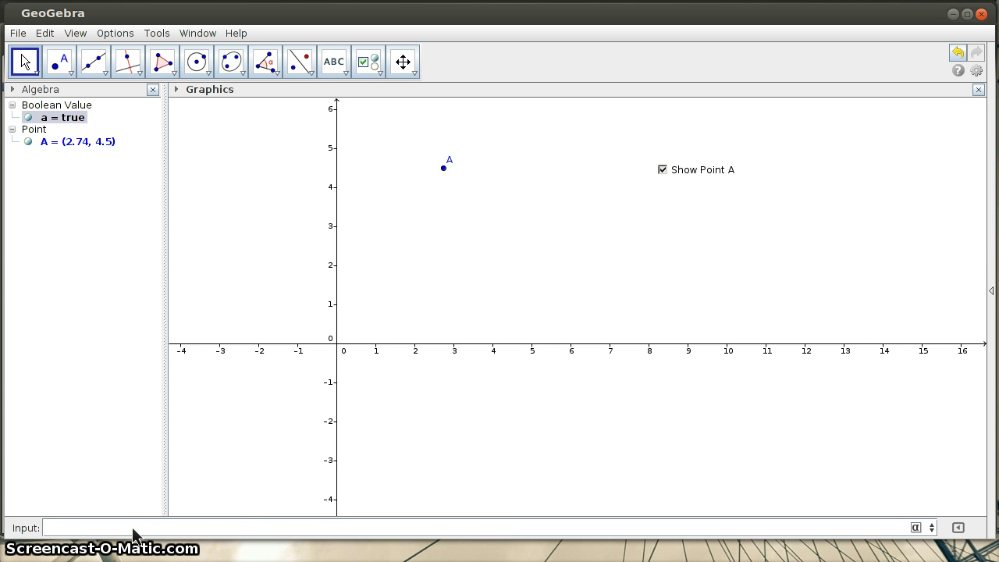
Place a checkbox captioned 'Show Checkbox A' that controls Boolean value a.
click(368, 69)
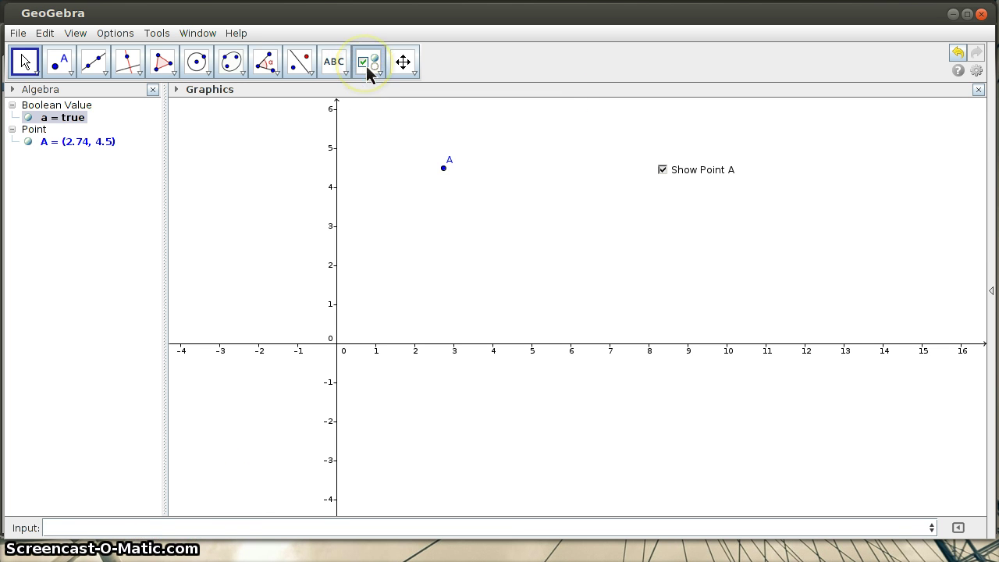
click(669, 207)
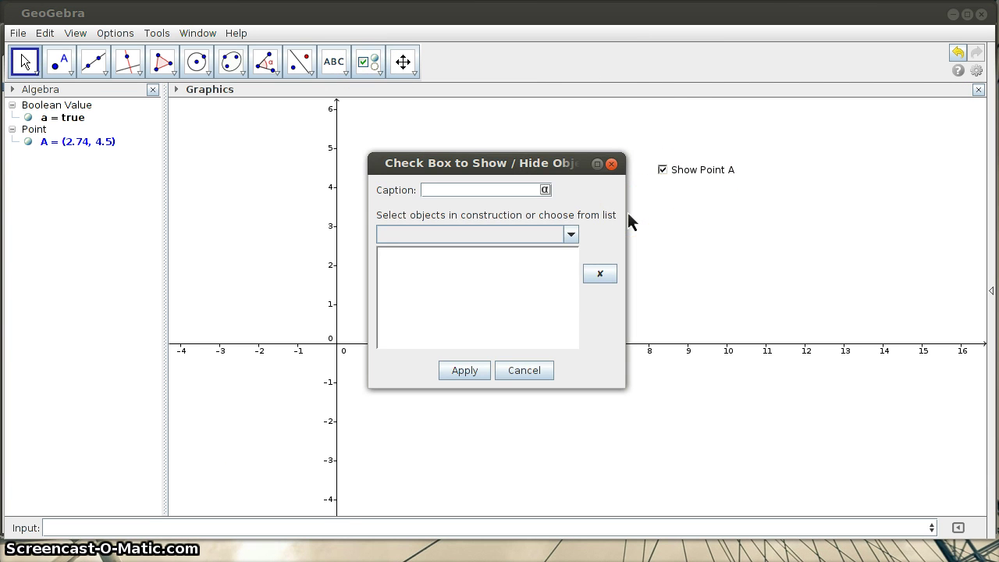
key(Tab)
key(alt+Down)
key(Down)
key(Return)
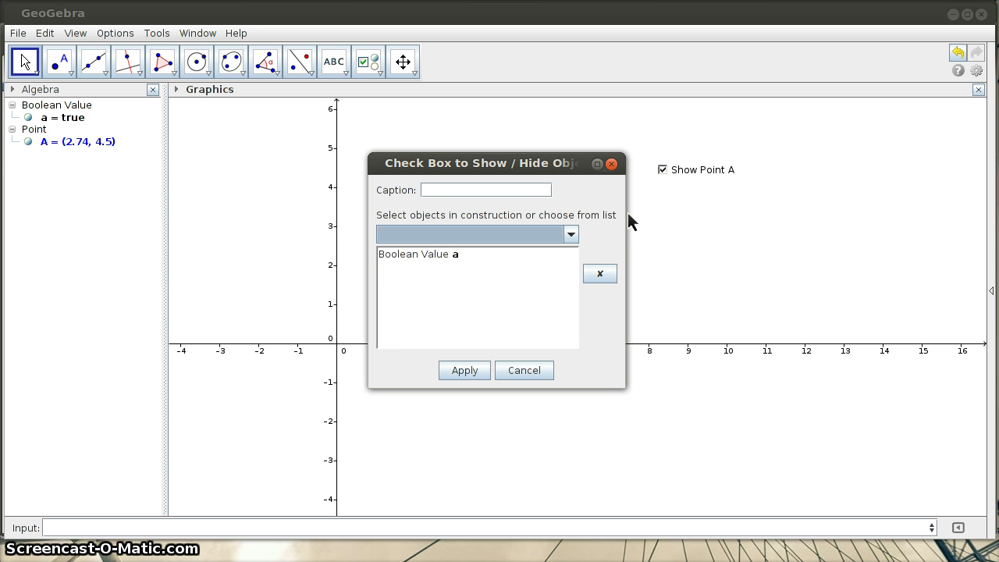
key(shift+Tab)
click(514, 193)
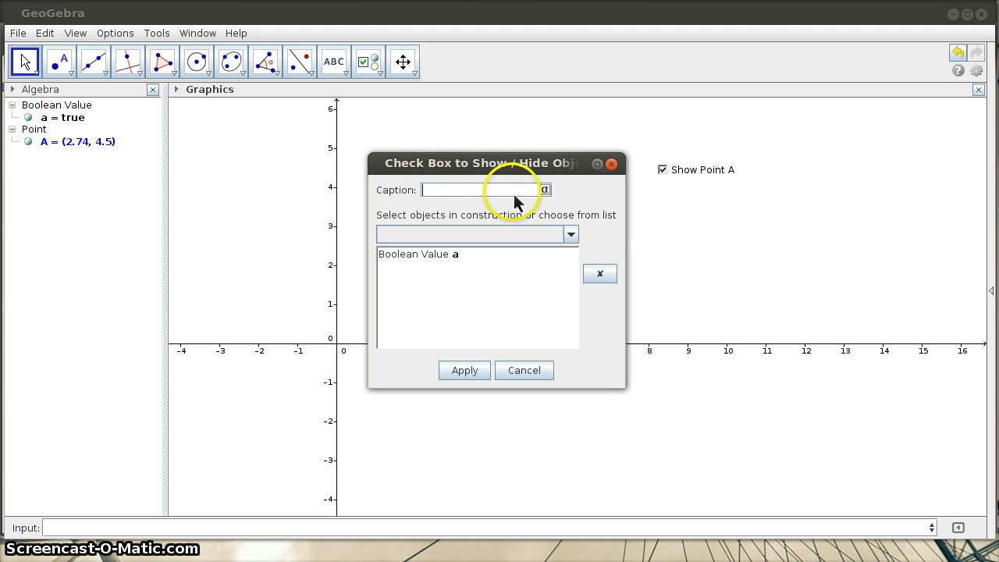
text(Show )
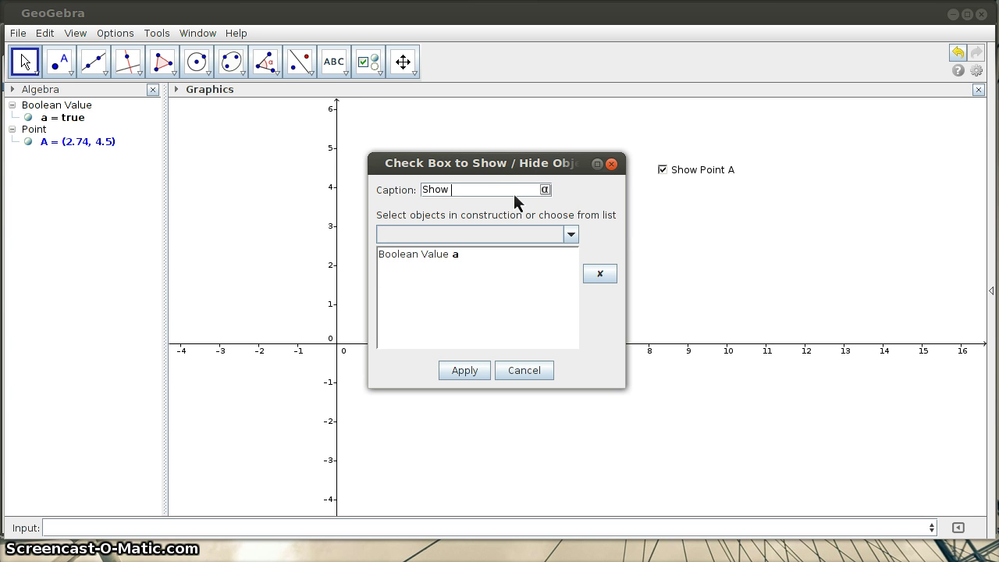
text(Checkb)
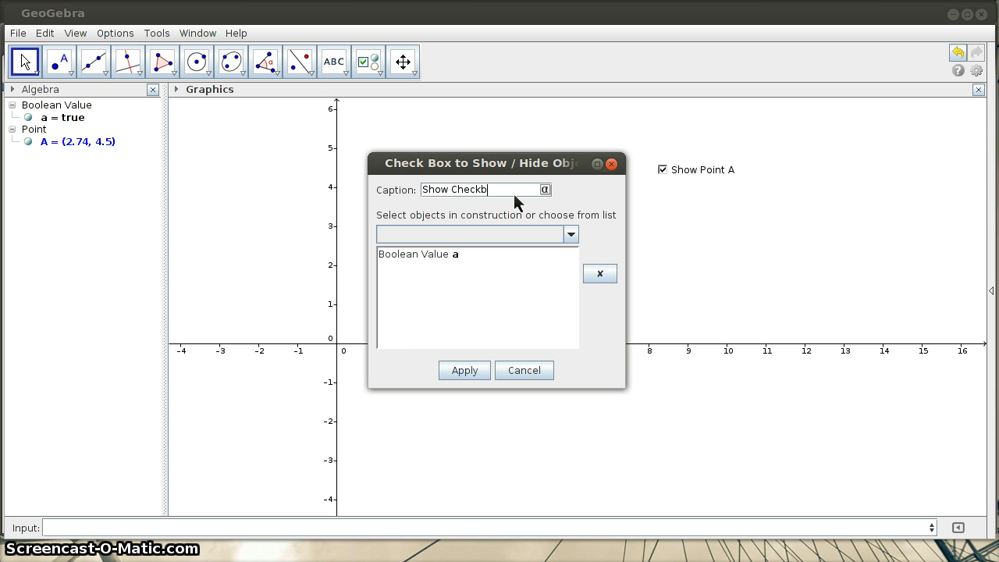
text(ox Z)
text(A)
click(464, 371)
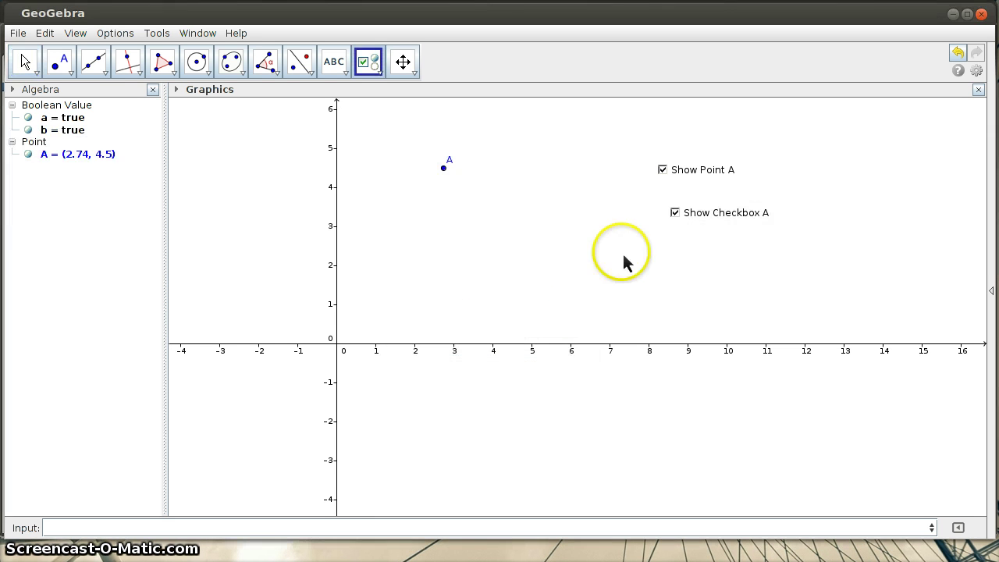
click(677, 214)
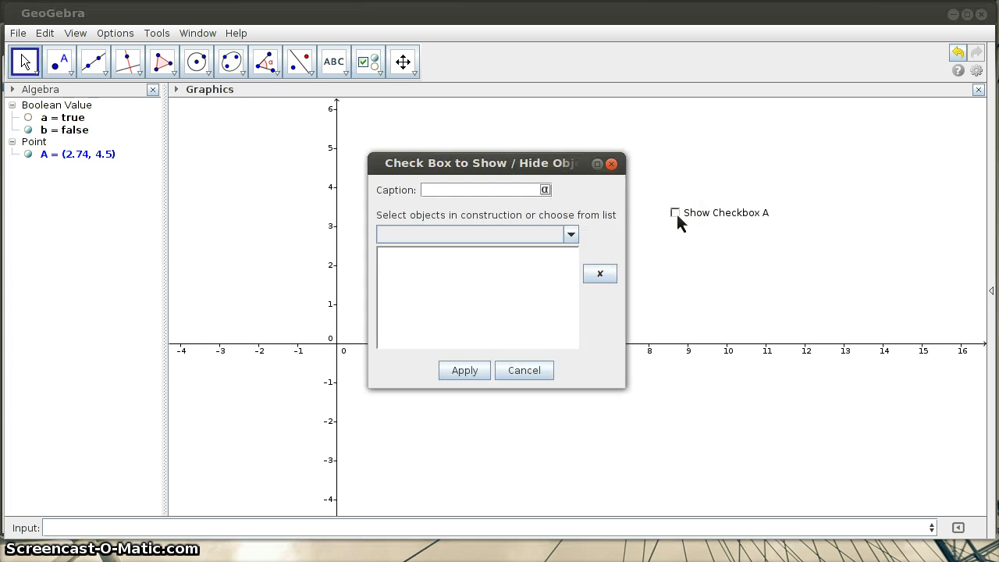
key(Escape)
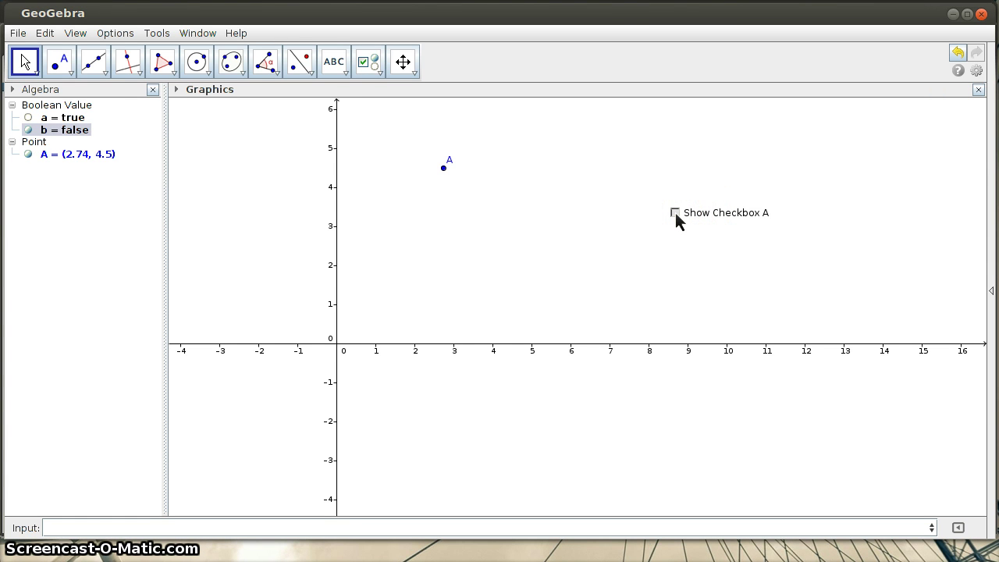
click(676, 212)
click(675, 212)
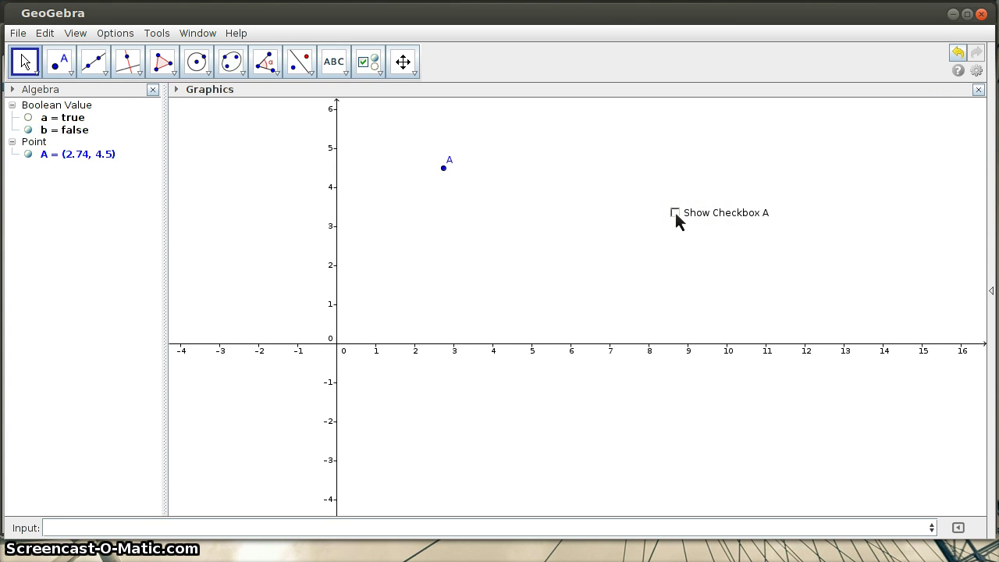
click(675, 213)
click(676, 212)
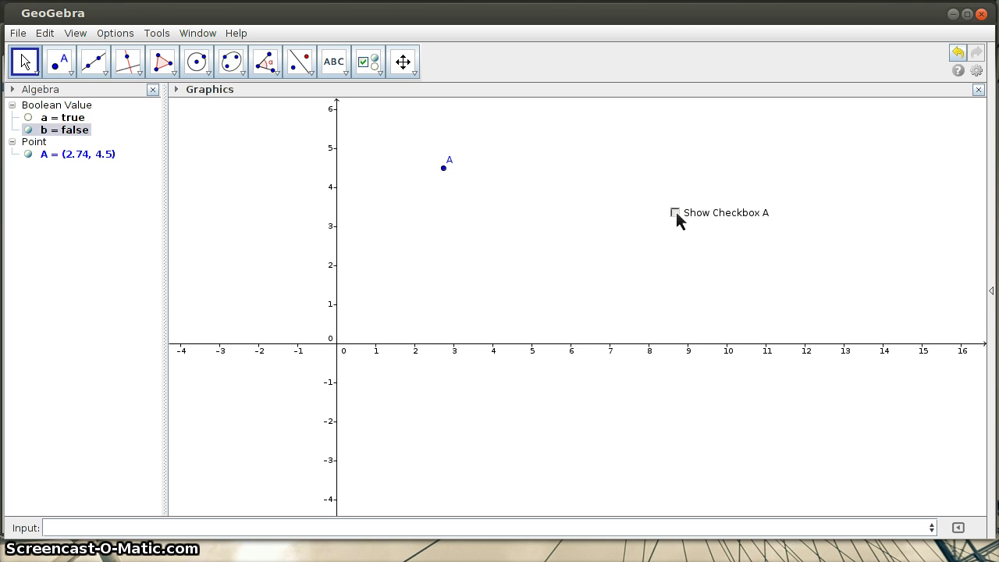
click(676, 212)
click(676, 211)
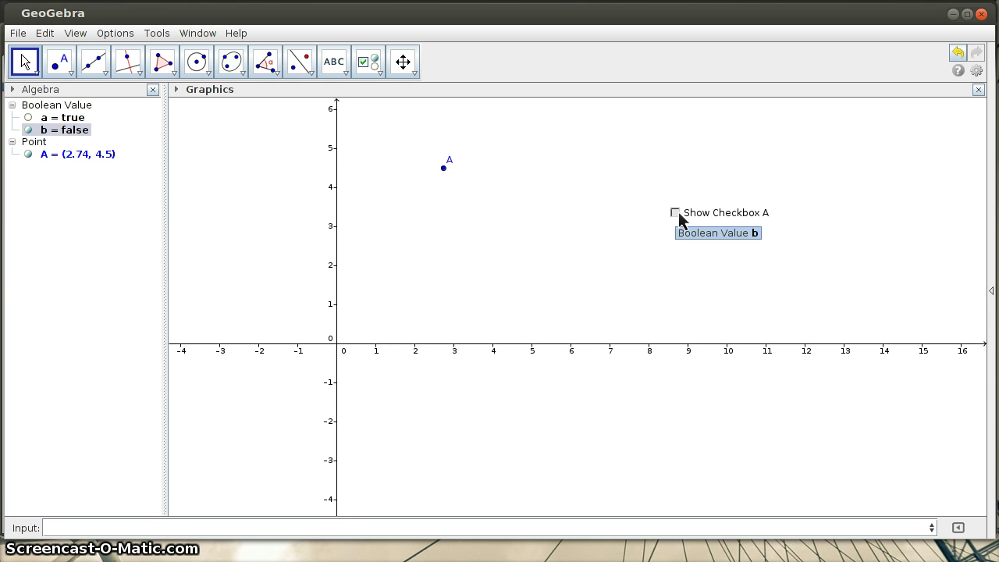
click(677, 216)
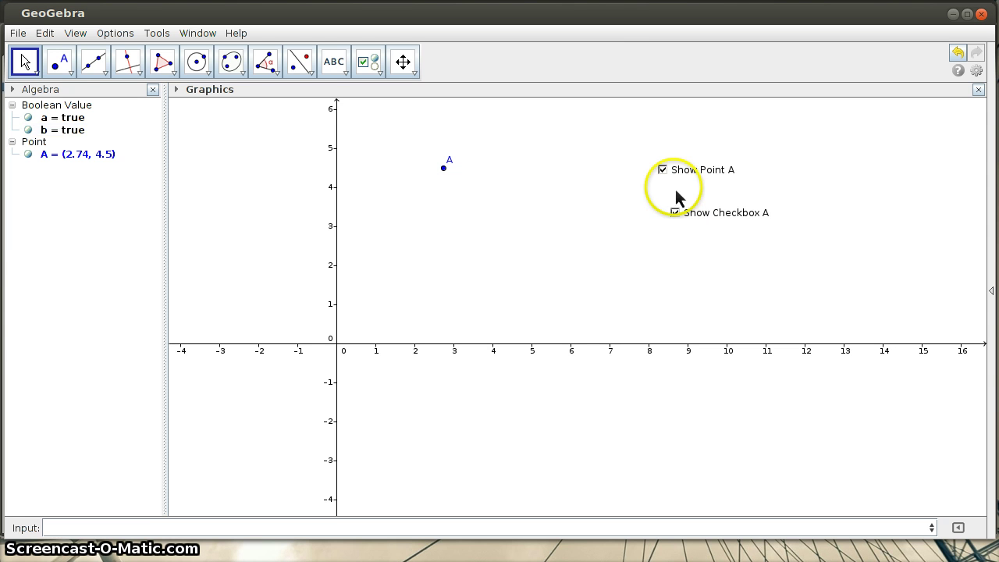
click(666, 171)
click(666, 170)
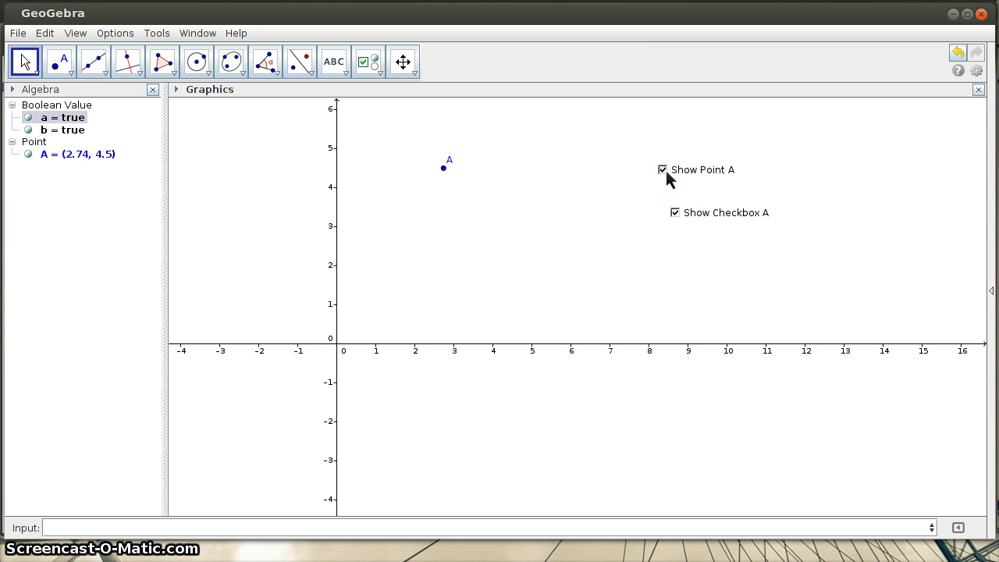
click(666, 170)
click(666, 170)
click(666, 170)
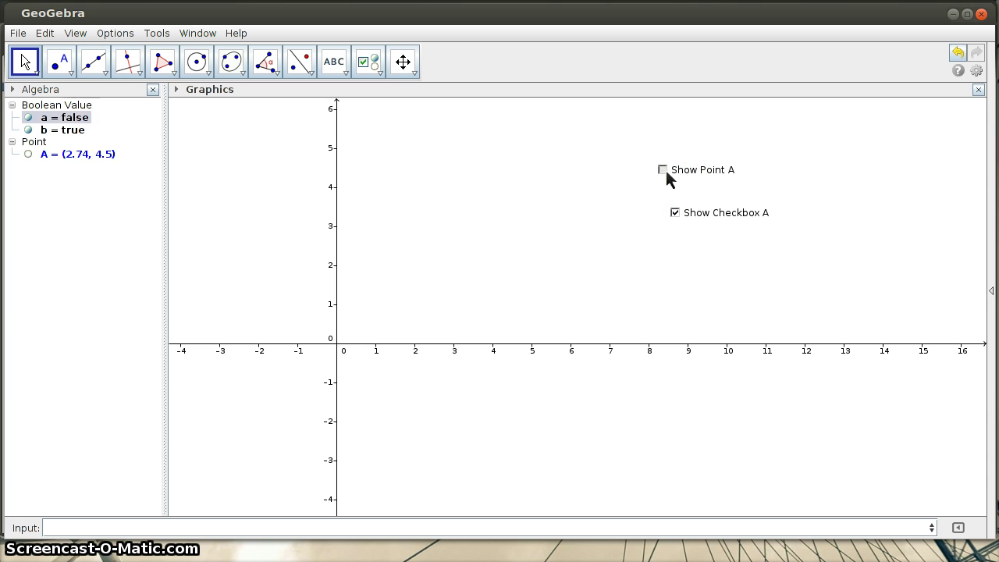
click(666, 170)
click(676, 213)
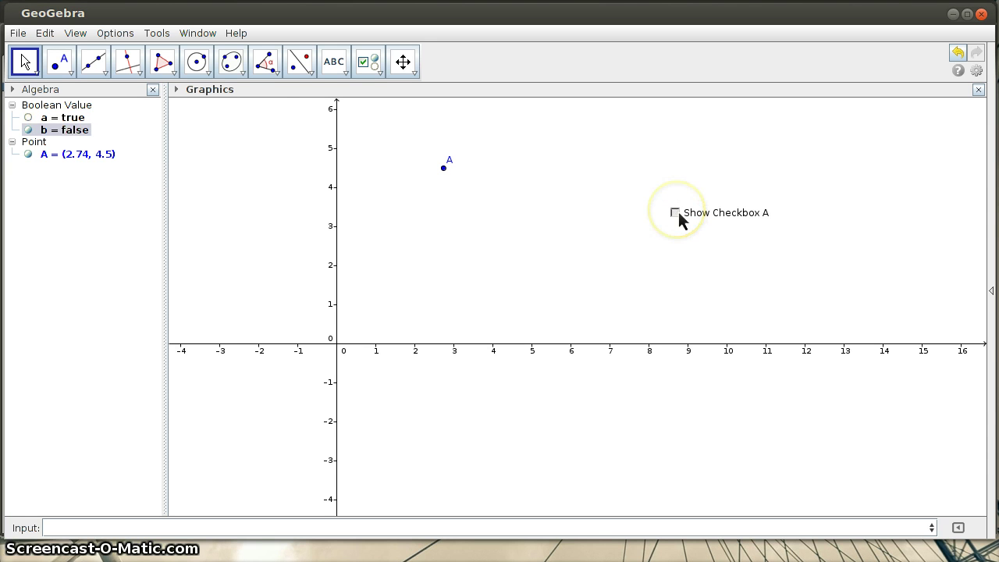
click(676, 213)
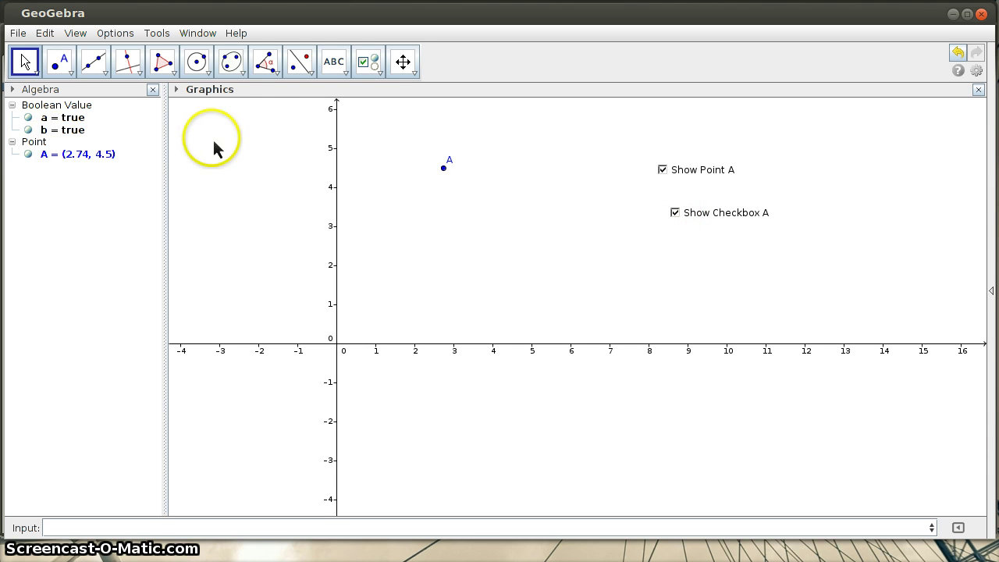
Place a new button on the canvas near (8, 1).
click(380, 73)
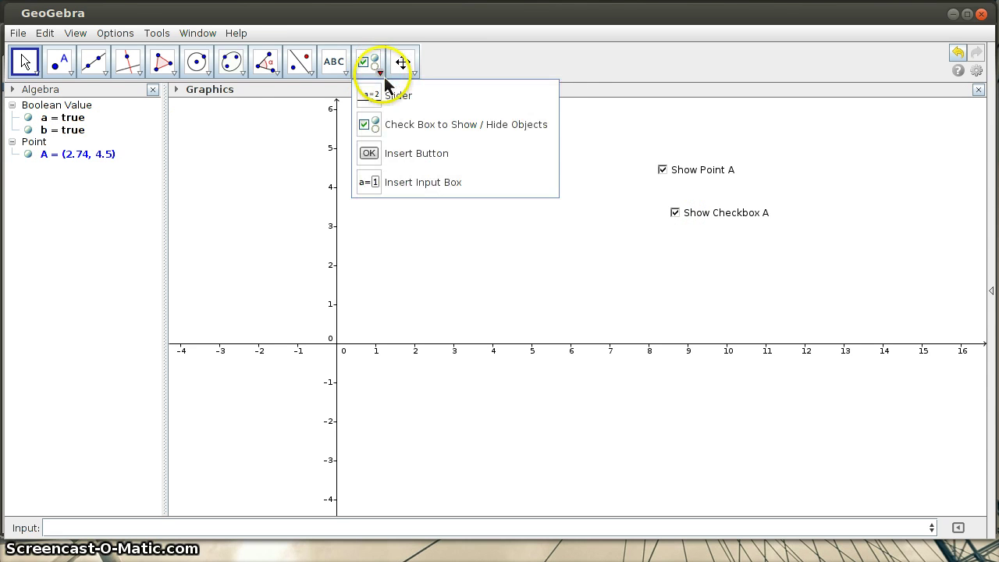
click(370, 153)
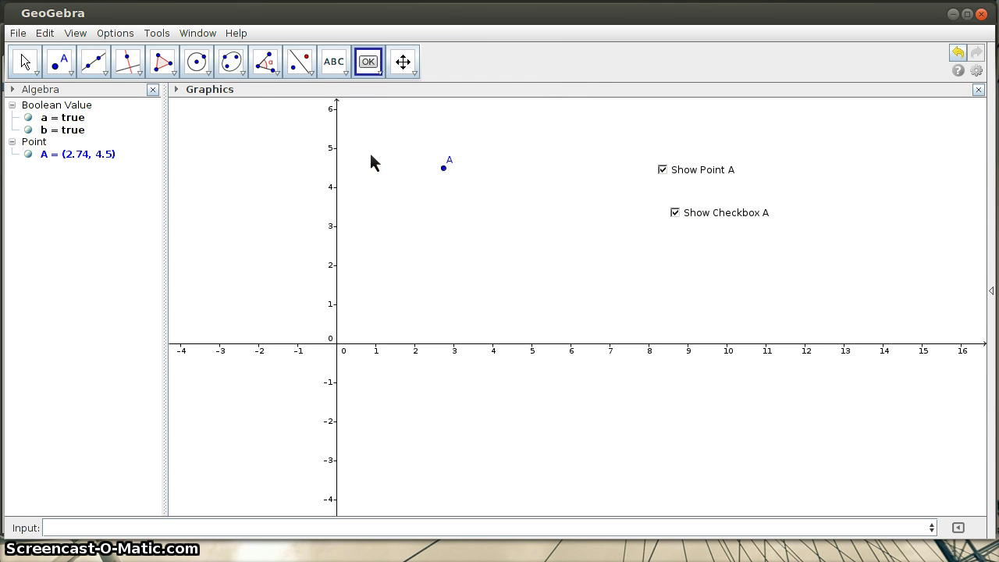
click(542, 293)
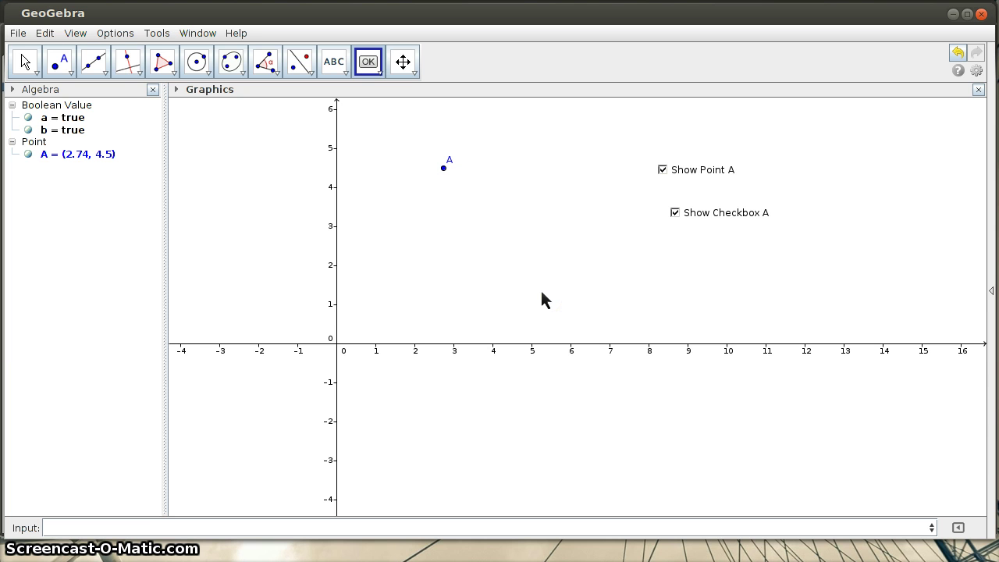
click(581, 297)
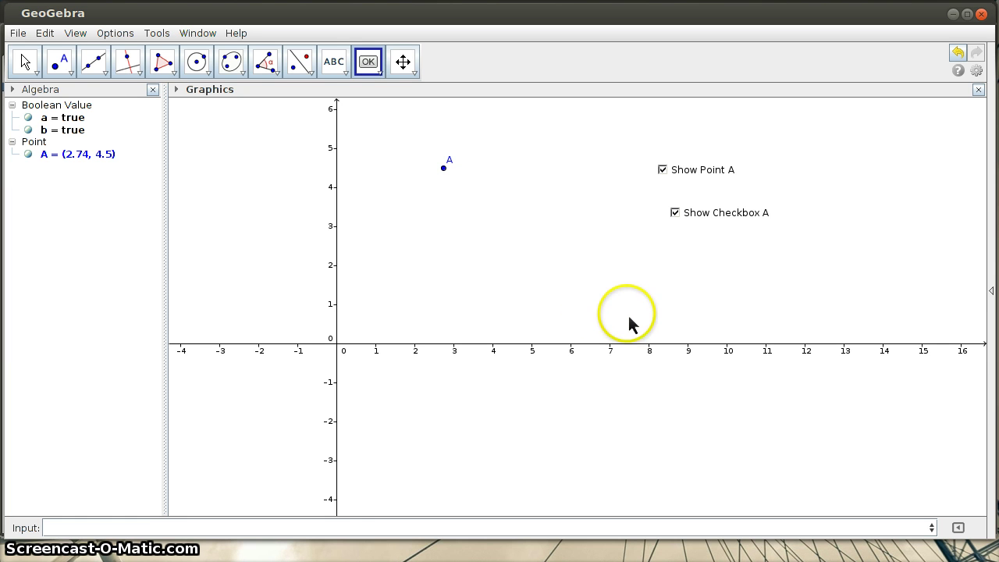
click(619, 297)
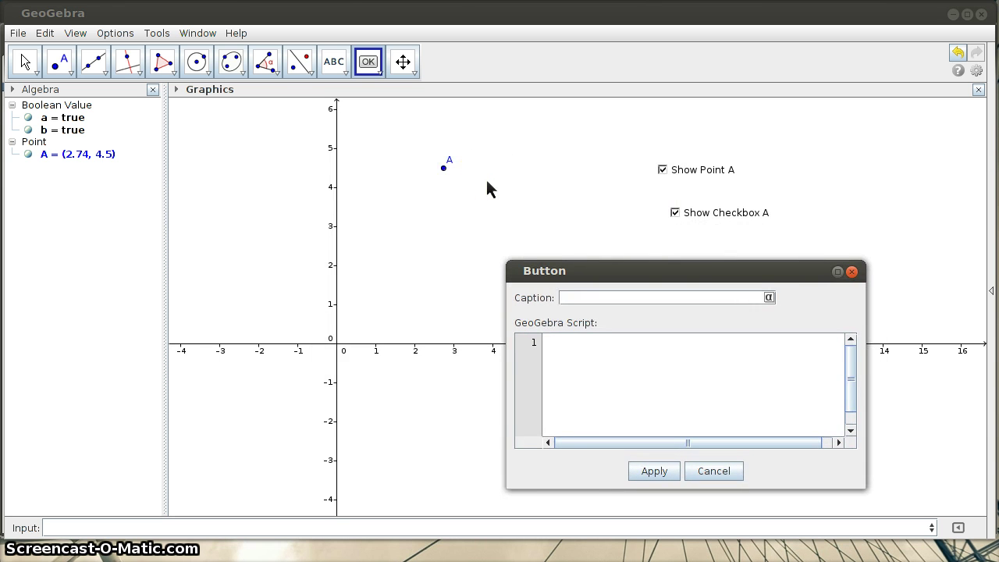
Caption the button 'Turn on Grid' with script showgrid[true] and apply.
text(Tu)
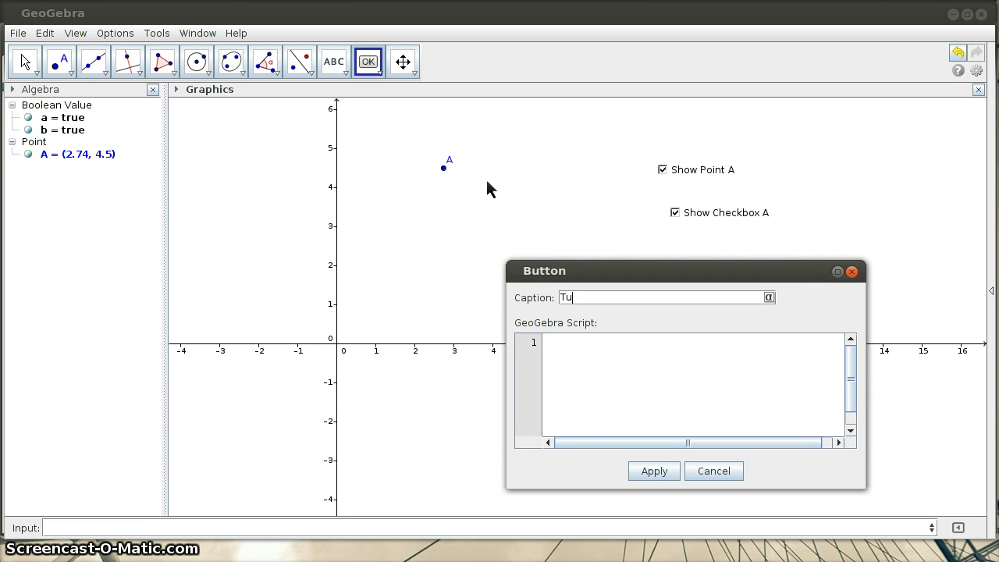
text(rn on Gri)
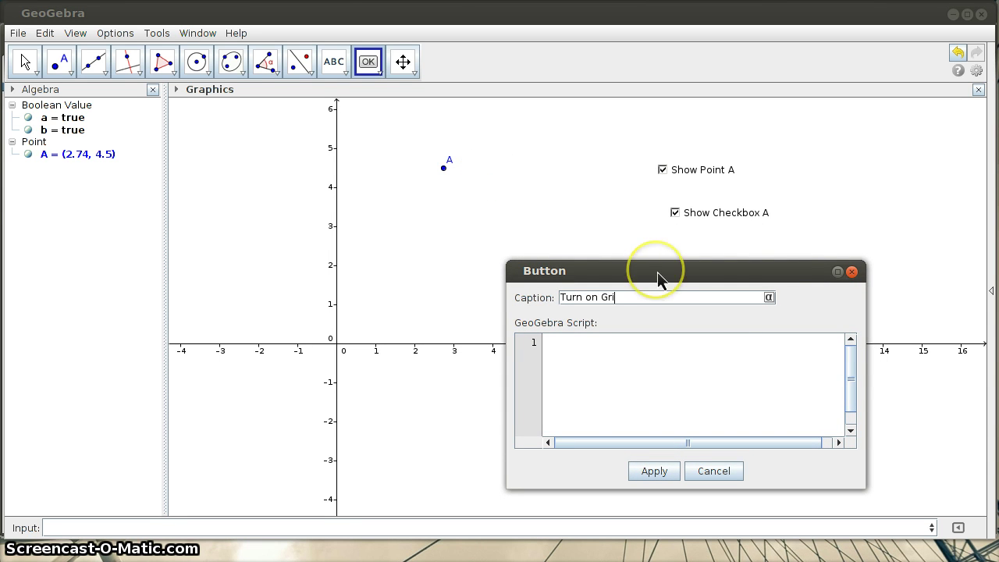
text(ed)
key(BackSpace)
key(BackSpace)
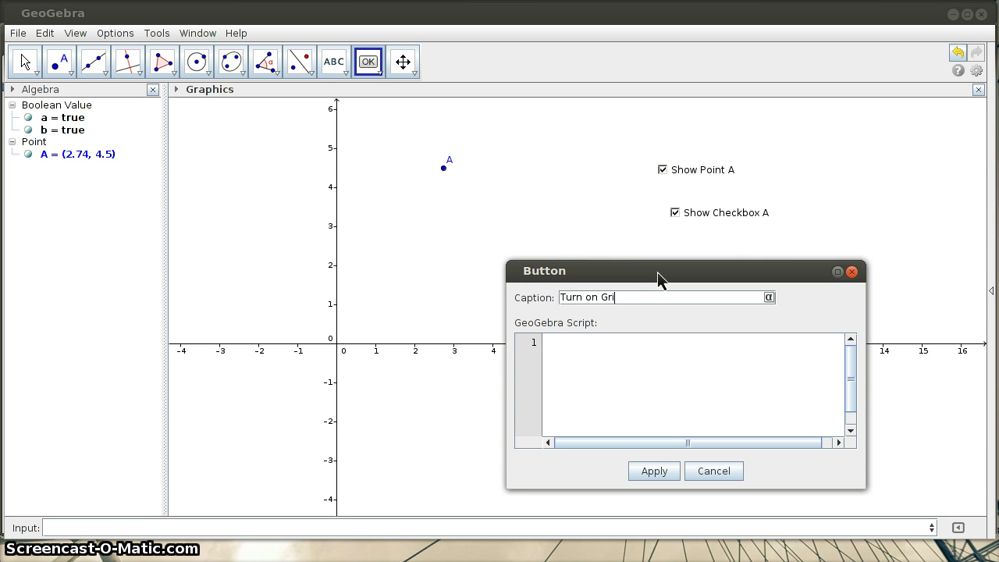
text(d)
click(590, 323)
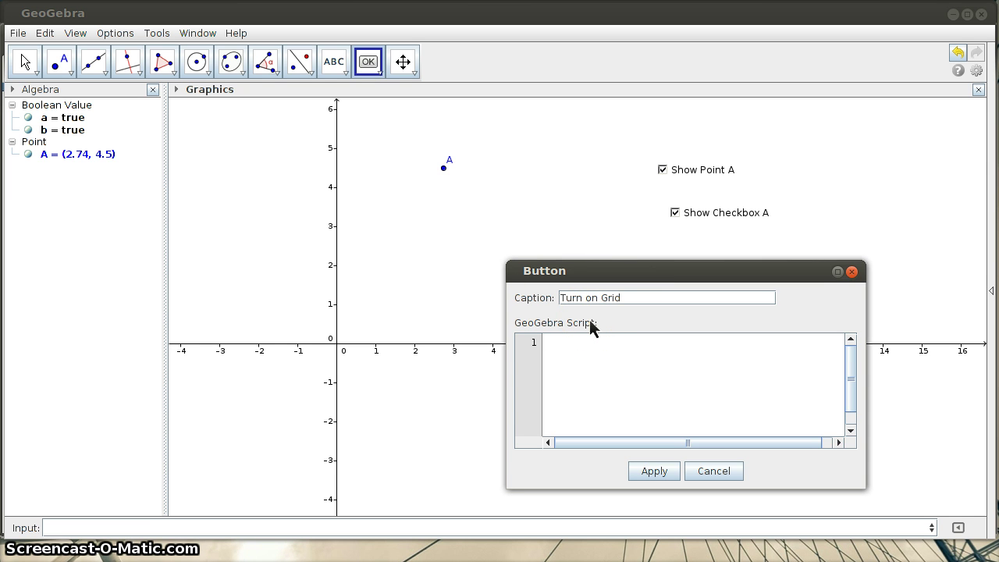
text(sho)
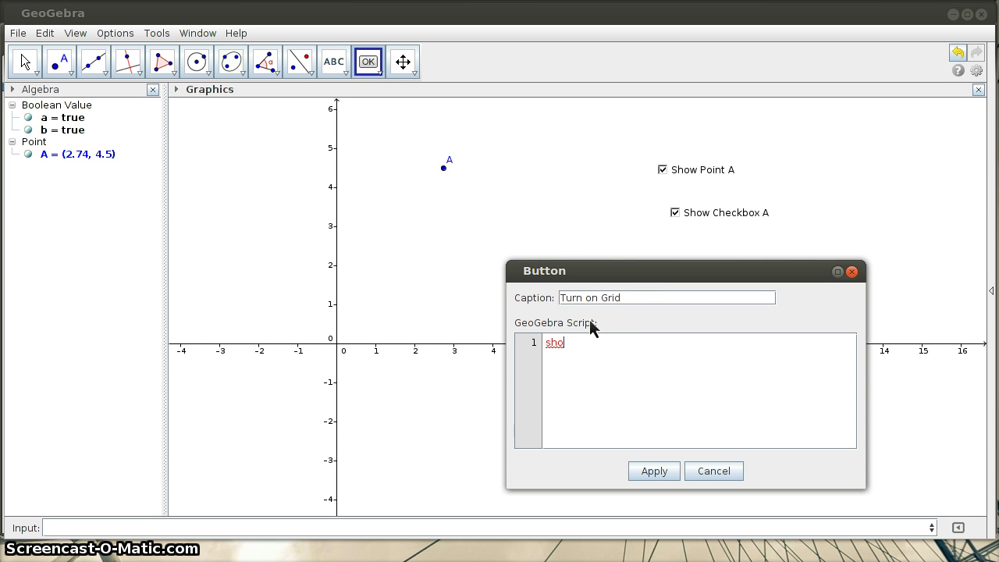
text(wgri)
click(588, 353)
text(])
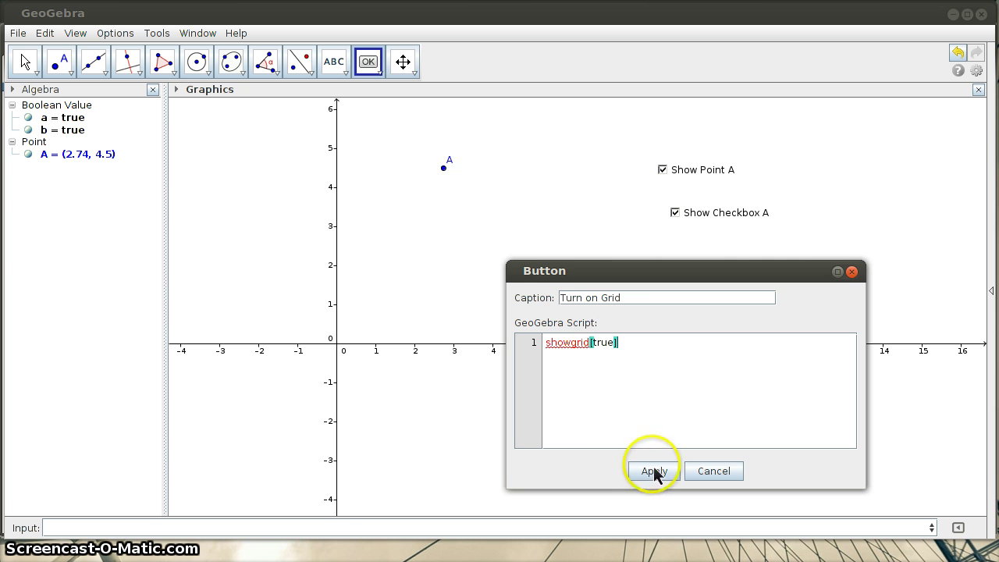
click(654, 472)
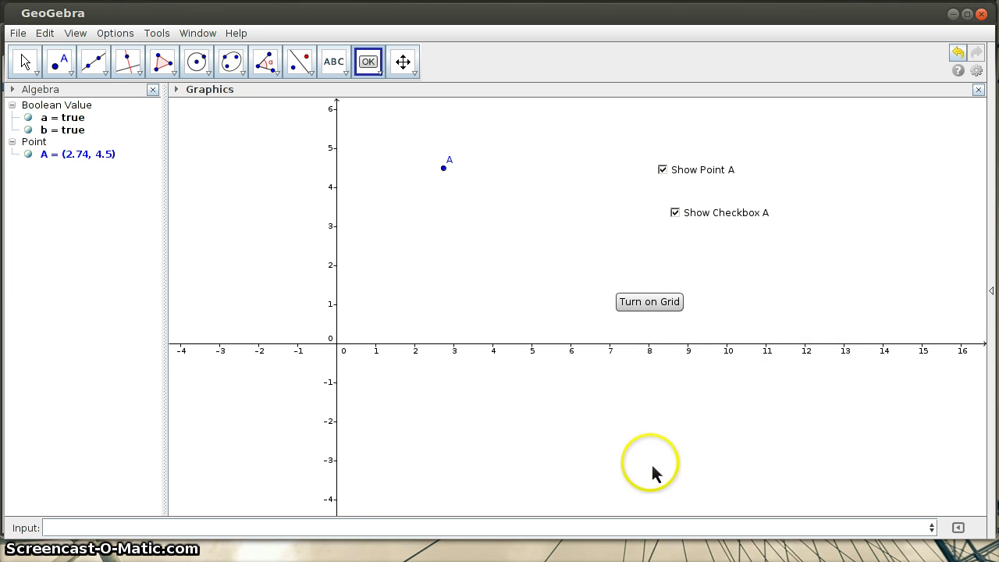
Press the Turn on Grid button to confirm the grid appears.
key(Escape)
click(652, 305)
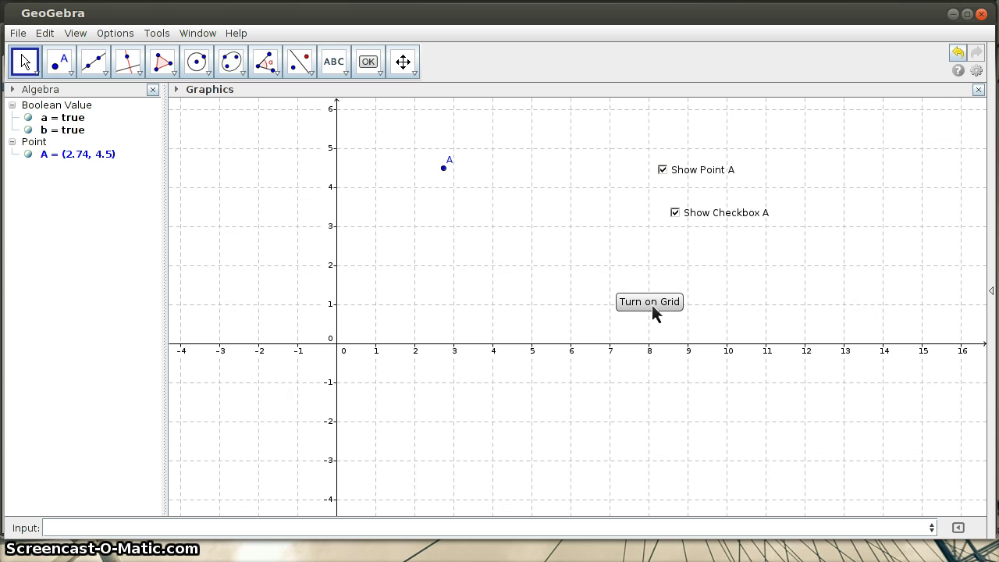
click(654, 310)
click(661, 213)
click(636, 309)
click(638, 305)
click(396, 128)
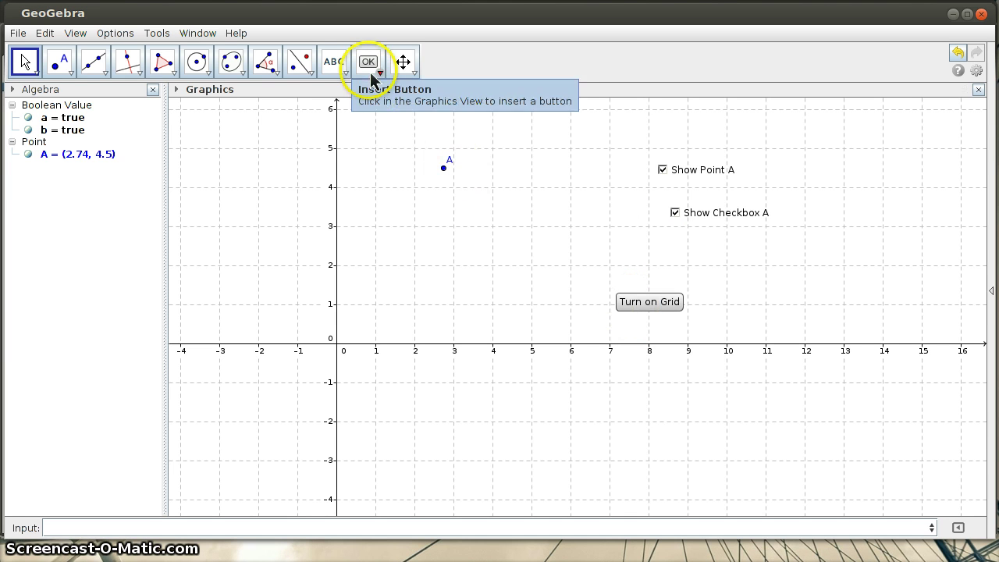
Place a second button to the right of Turn on Grid.
click(370, 74)
click(374, 155)
click(375, 155)
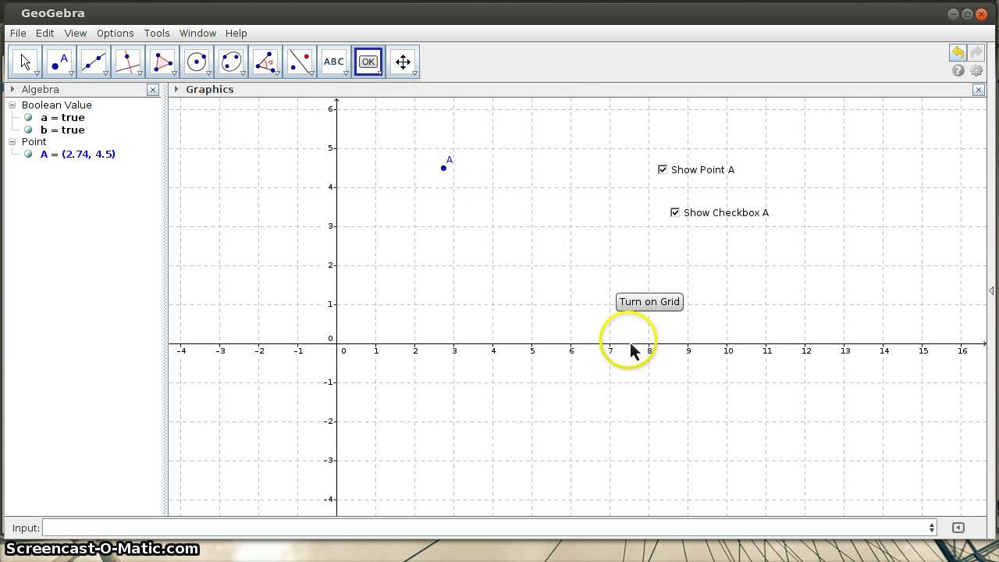
click(722, 309)
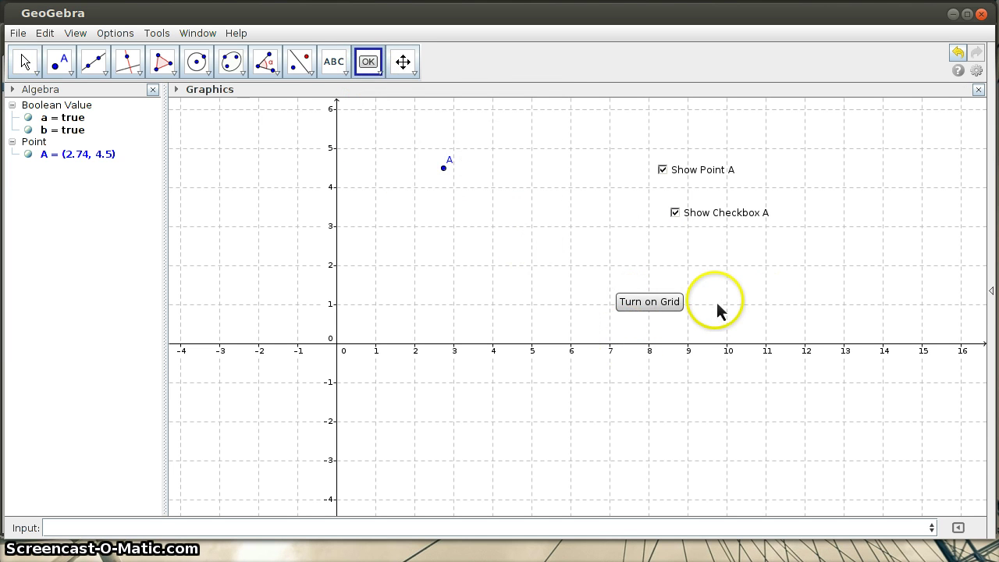
Caption the new button 'Turn Off Grid' with script showgrid[false] and apply.
text(Turn Off Grid)
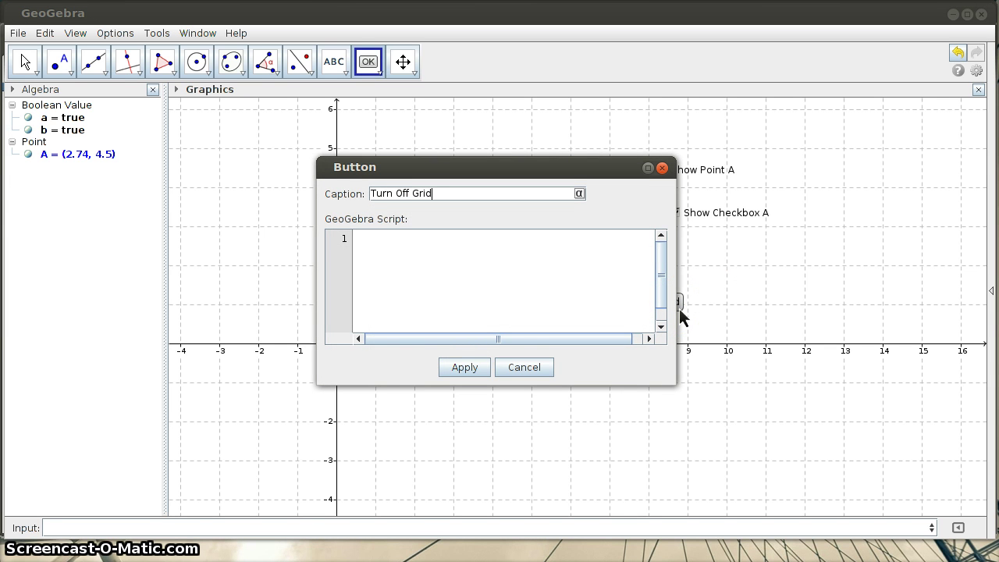
click(468, 245)
text(show)
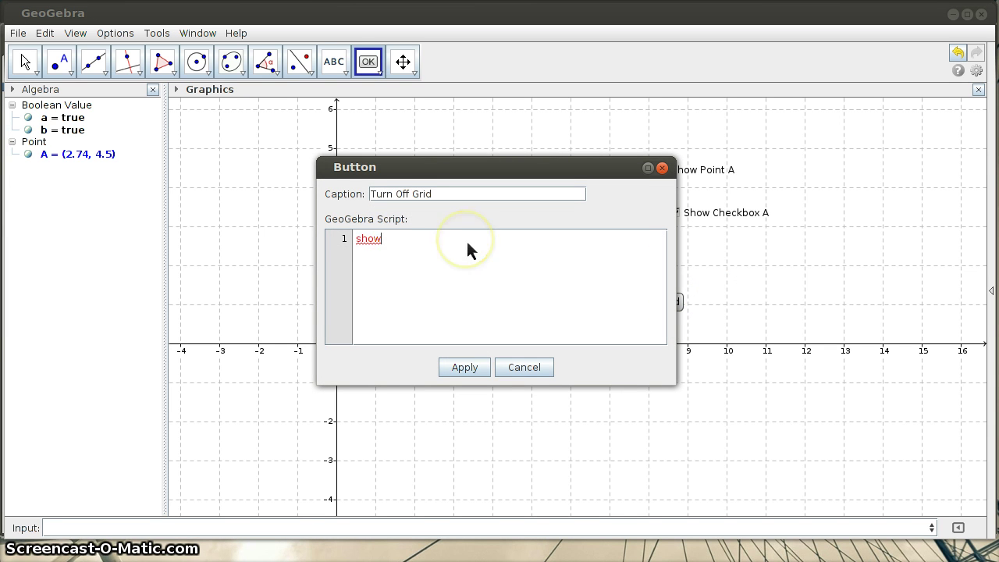
text(grid)
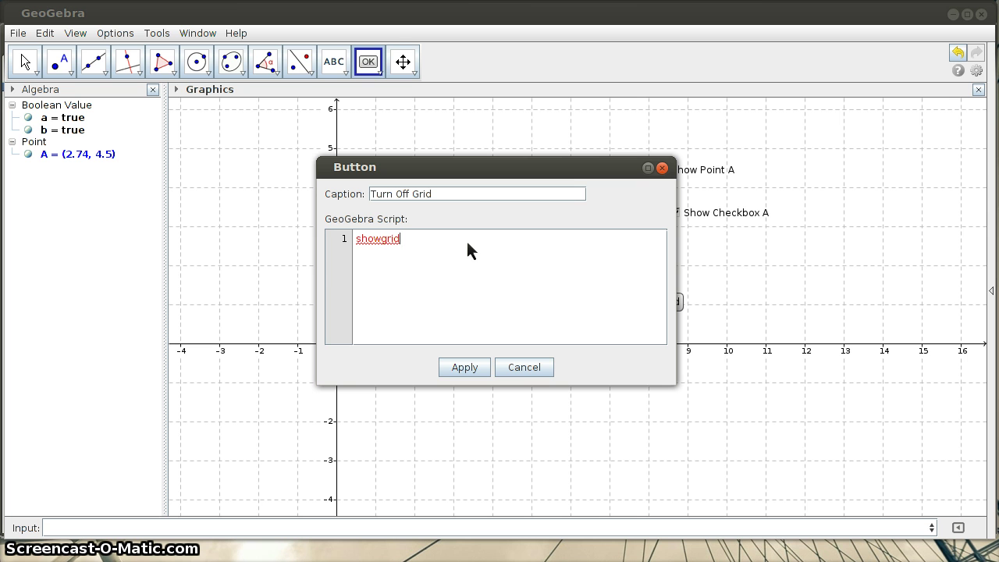
text([false])
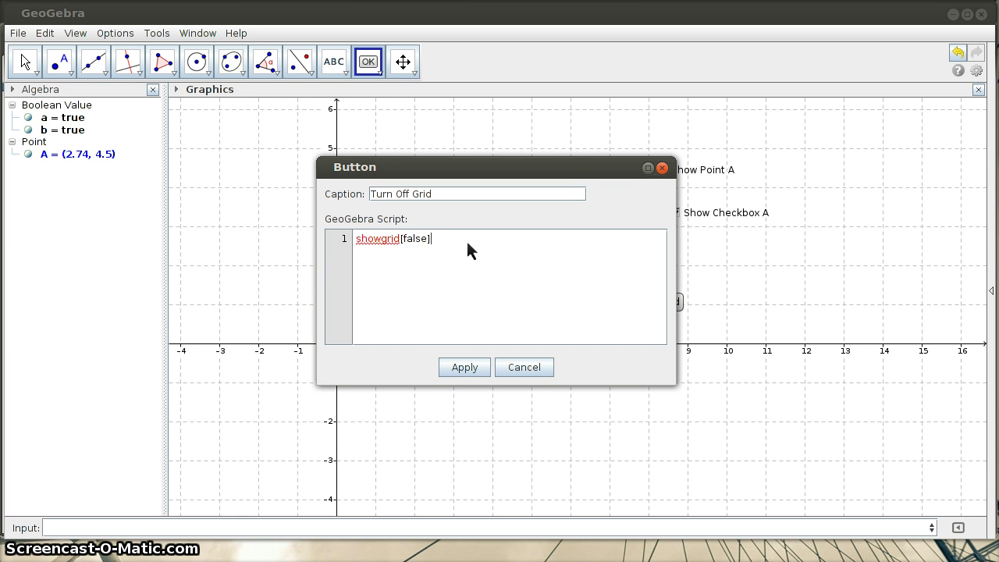
click(461, 368)
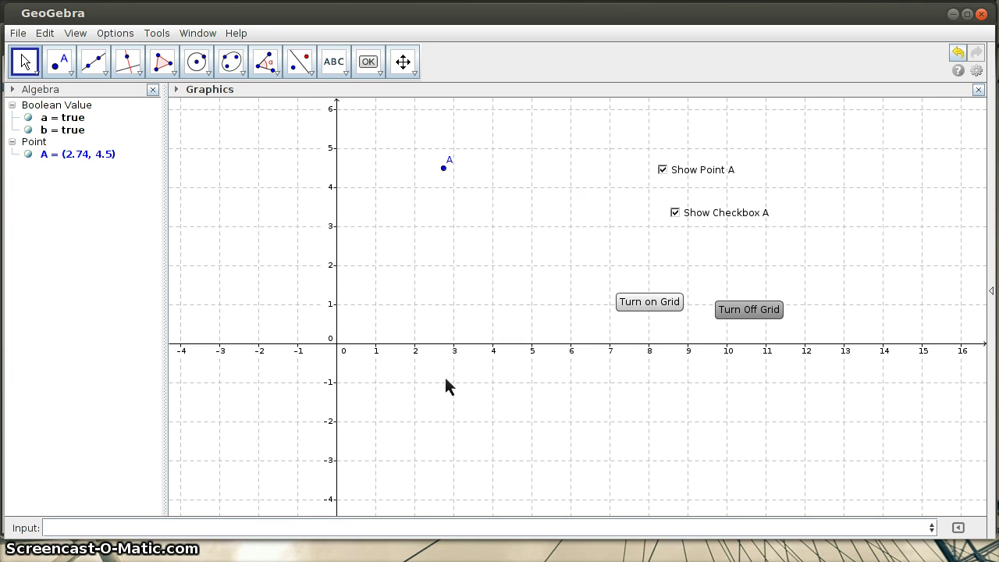
Toggle the grid off and on with both grid buttons, ending with it off.
key(space)
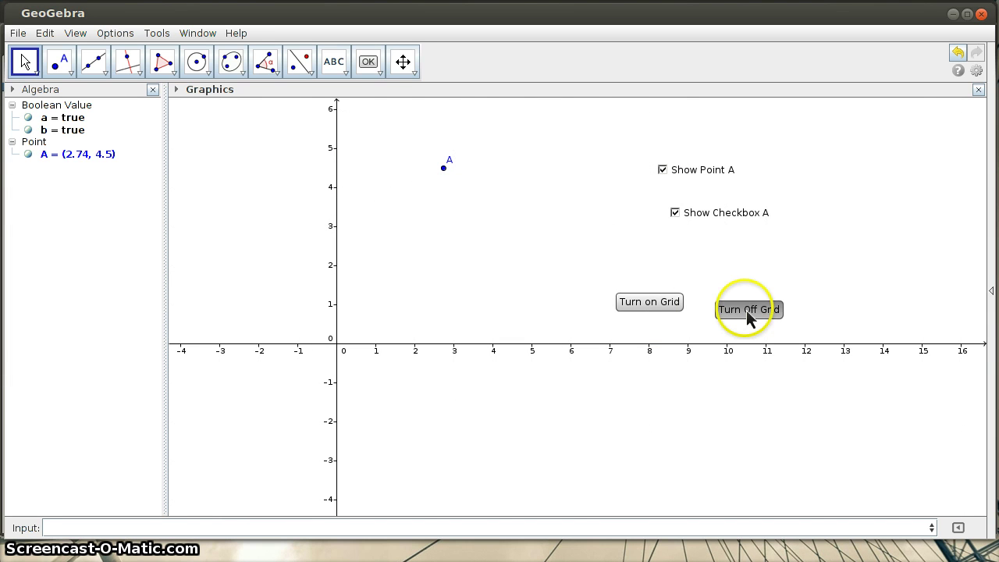
click(672, 312)
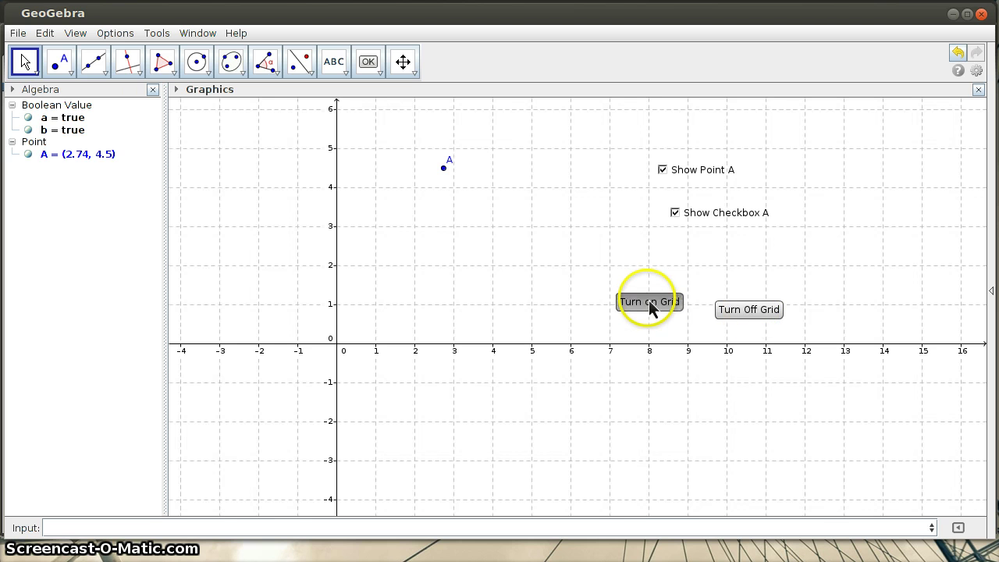
click(745, 312)
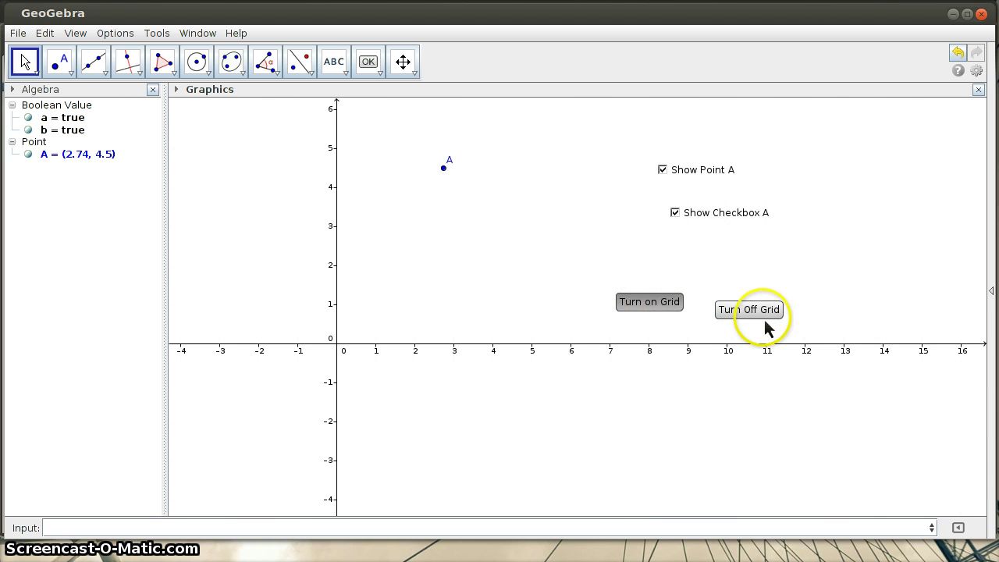
click(660, 306)
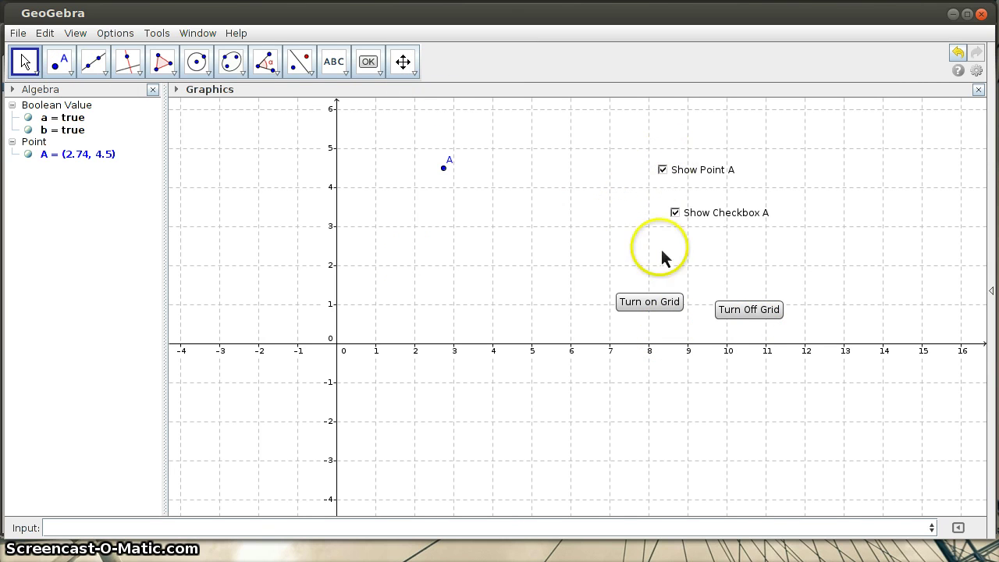
click(750, 310)
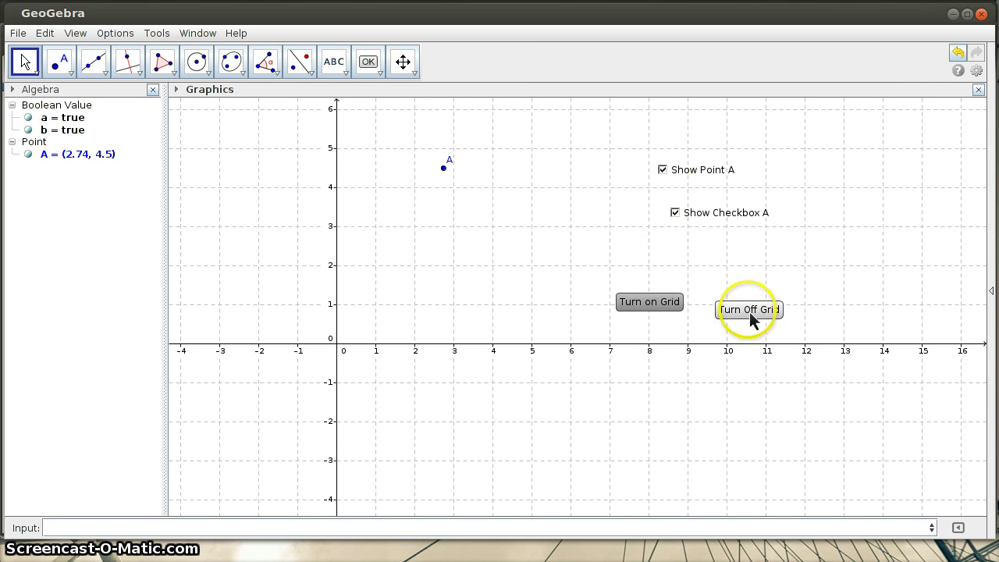
Toggle Show Checkbox A and Show Point A off and on, leaving all visible.
click(675, 213)
click(676, 213)
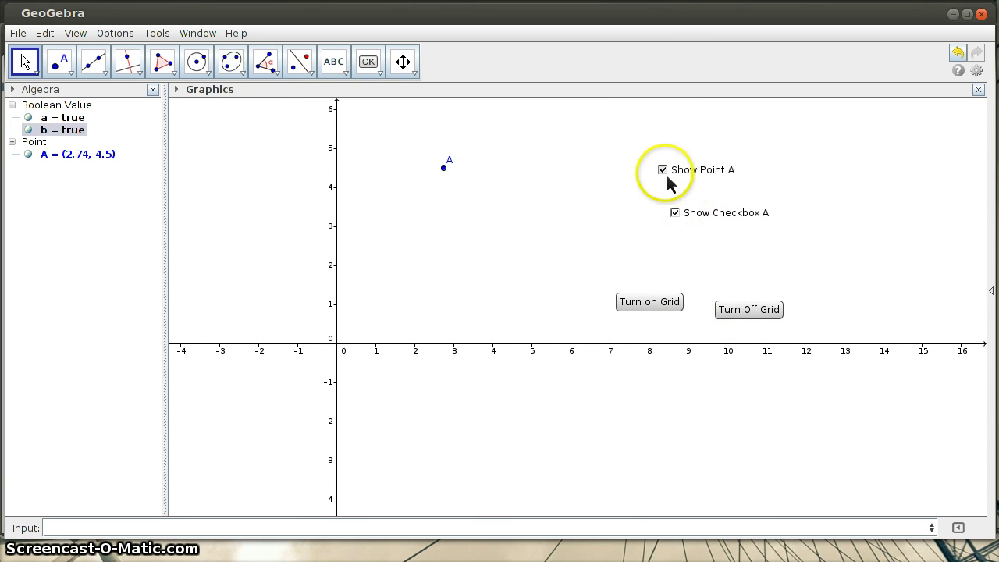
click(664, 170)
click(664, 169)
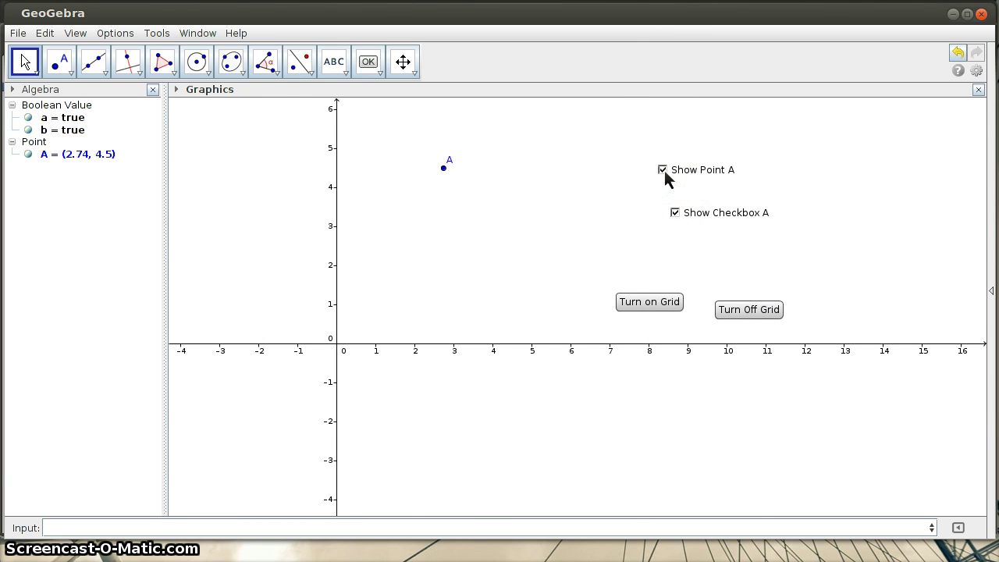
click(664, 170)
click(664, 170)
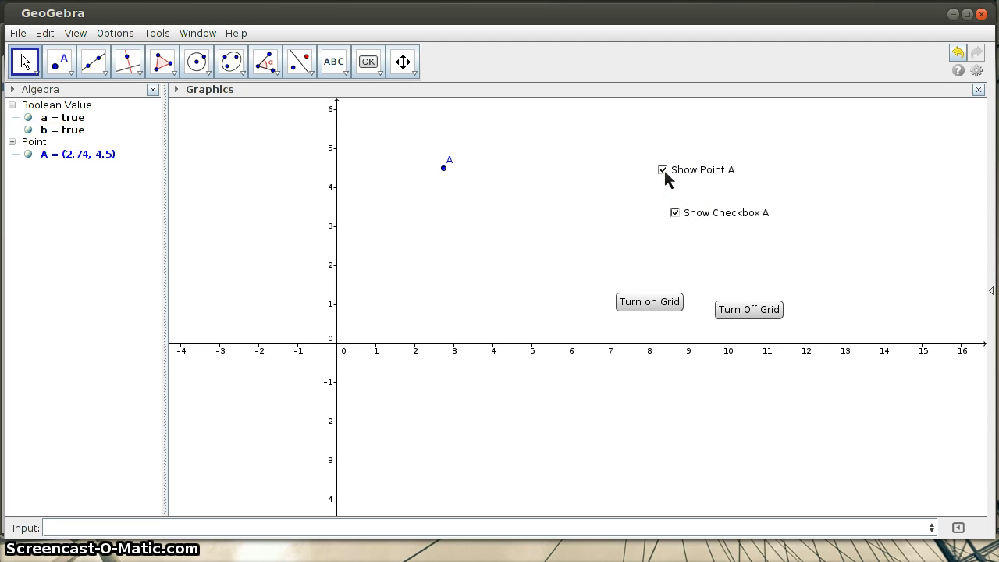